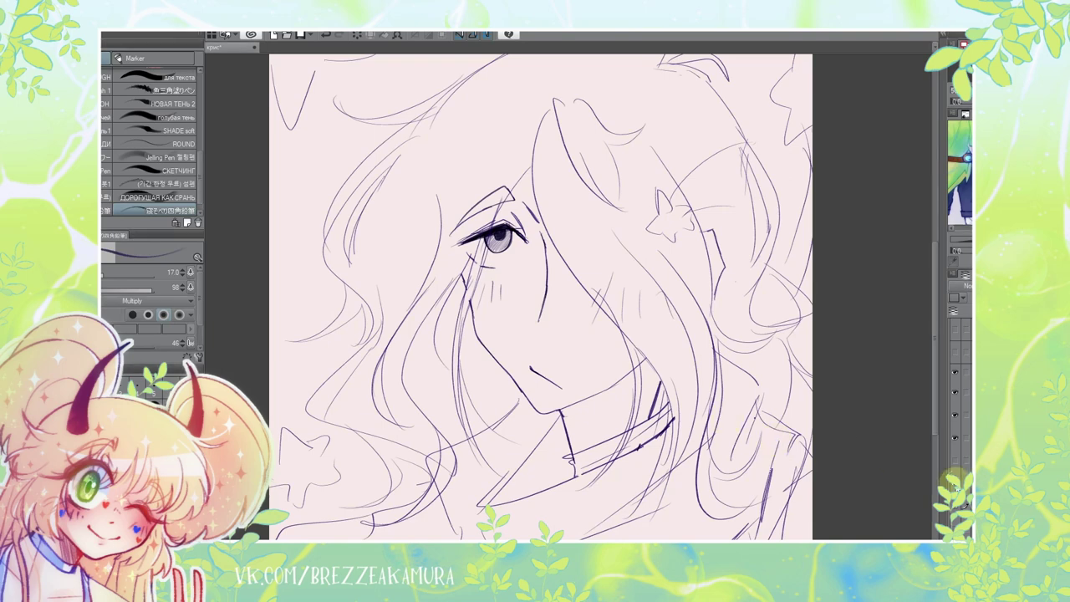
# - Erase the stray line near the sketch's lower-right edge and redraw it cleanly
pyautogui.press('p')
pyautogui.moveTo(548, 434); pyautogui.dragTo(656, 347)
pyautogui.press('e')
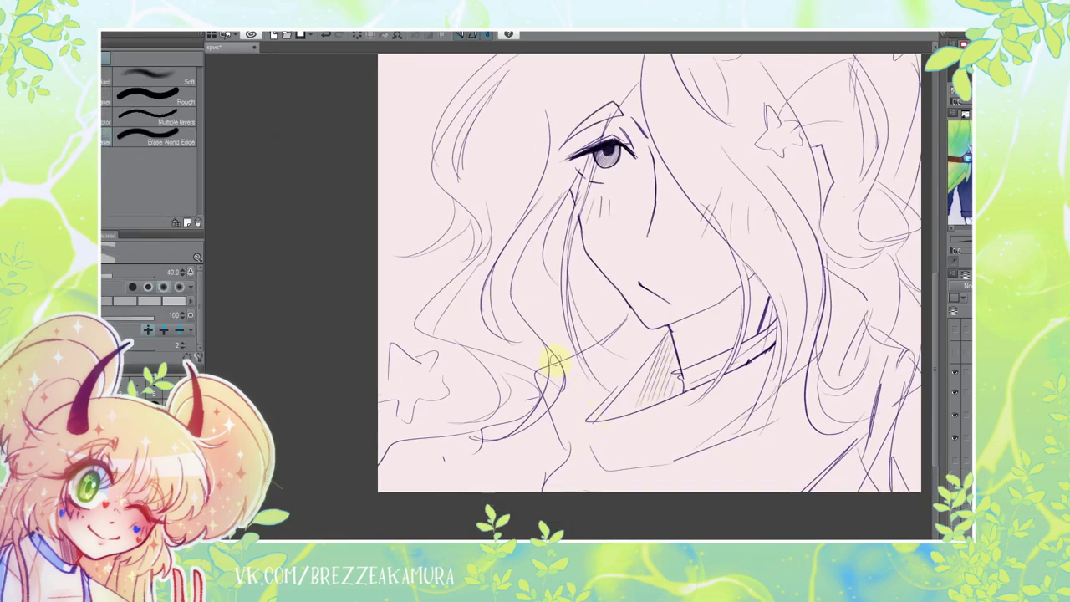
pyautogui.press('p')
pyautogui.press('e')
pyautogui.moveTo(876, 297); pyautogui.dragTo(760, 353)
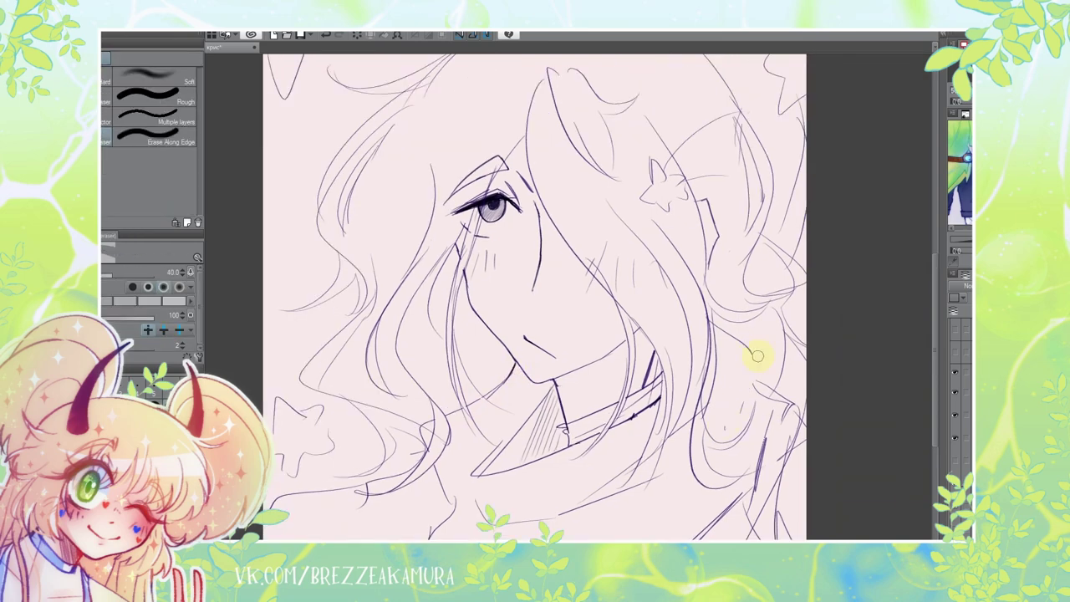
pyautogui.press('p')
pyautogui.moveTo(788, 452); pyautogui.dragTo(781, 424)
pyautogui.press('e')
pyautogui.press('p')
pyautogui.press('e')
pyautogui.moveTo(789, 409); pyautogui.dragTo(777, 510)
pyautogui.press('p')
pyautogui.moveTo(765, 380); pyautogui.dragTo(756, 501)
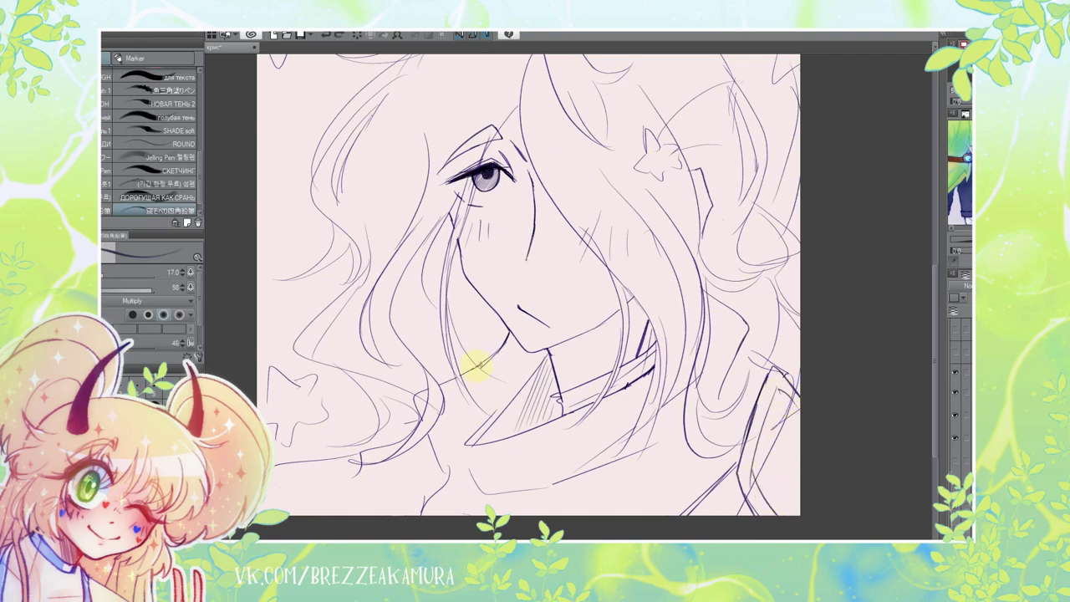
# - Bring the top of the hair into view and add a short stroke near the lower right
pyautogui.scroll(-3, 490, 162)
pyautogui.press('e')
pyautogui.scroll(3, 548, 281)
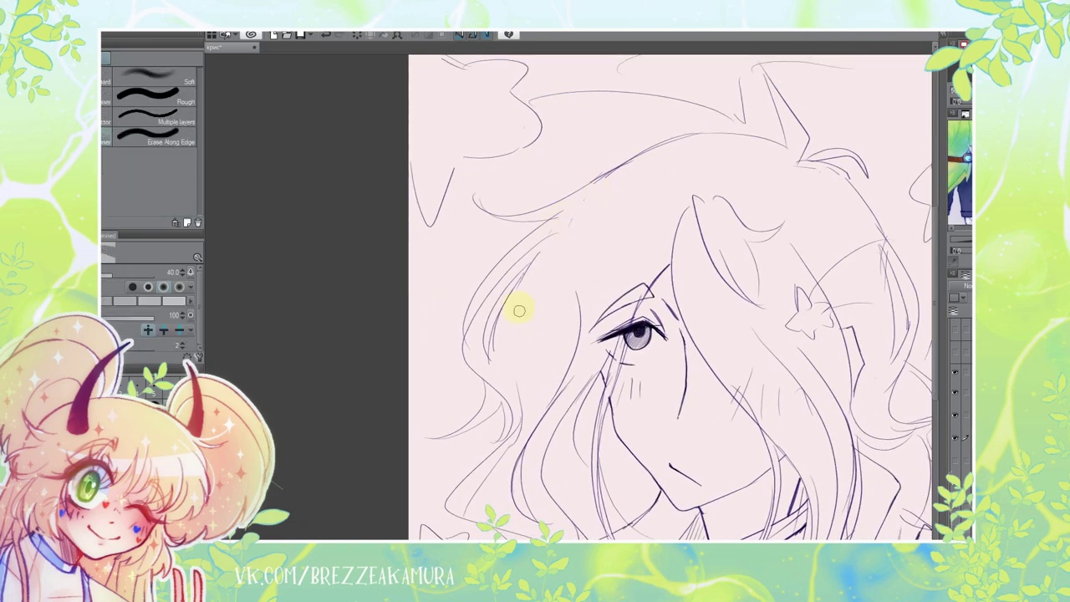
pyautogui.moveTo(530, 416); pyautogui.dragTo(543, 255)
pyautogui.press('p')
pyautogui.moveTo(627, 303); pyautogui.dragTo(485, 374)
# - Pan over the hair and face, alternating Eraser and Marker for line touch-ups
pyautogui.moveTo(681, 406); pyautogui.dragTo(669, 500)
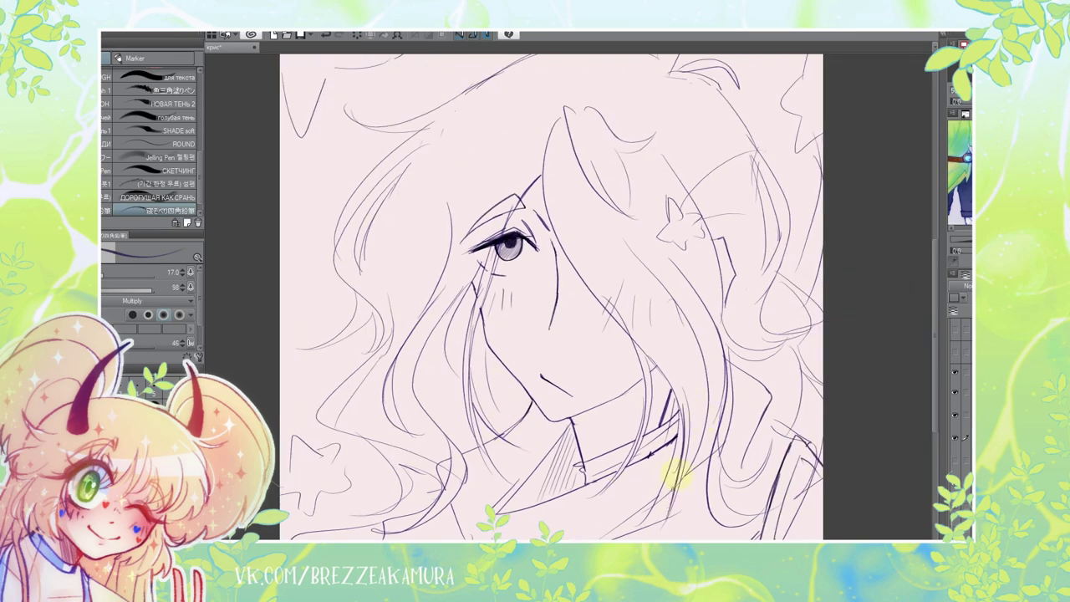
pyautogui.press('e')
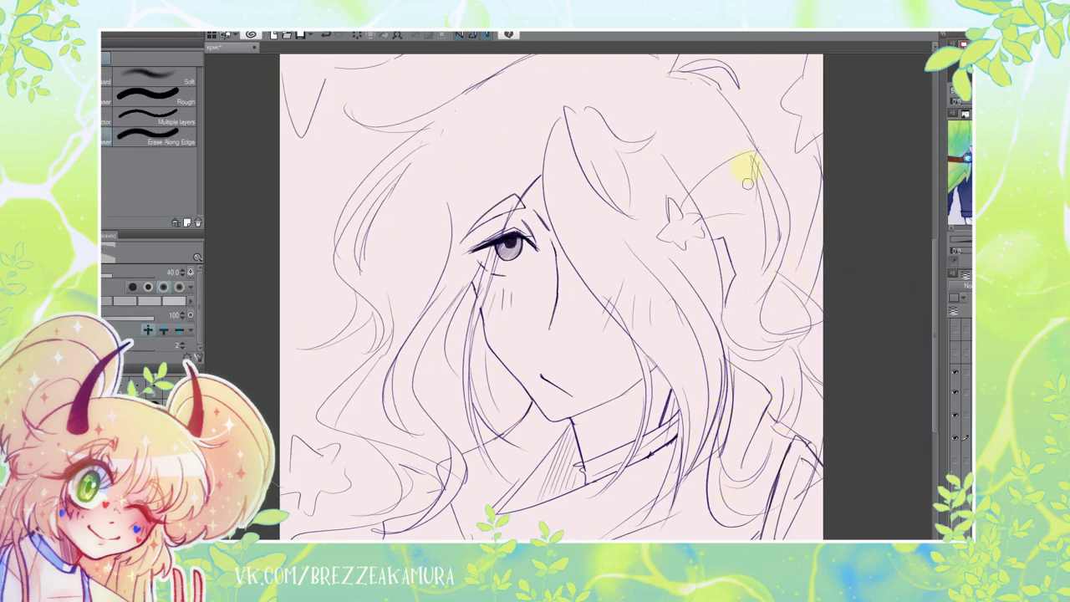
pyautogui.moveTo(783, 401); pyautogui.dragTo(762, 448)
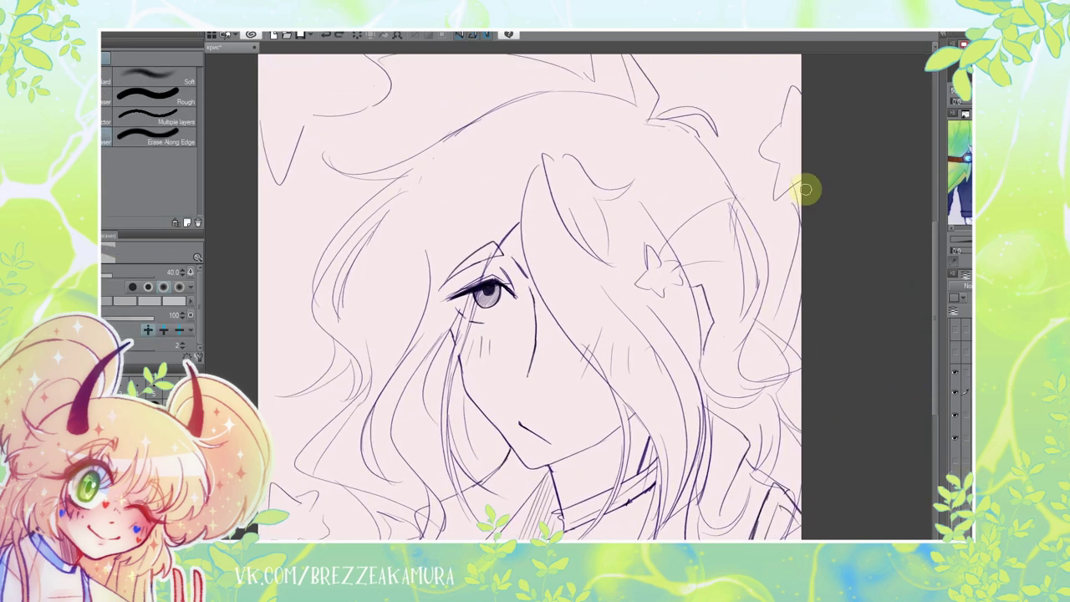
pyautogui.moveTo(458, 244); pyautogui.dragTo(611, 317)
pyautogui.moveTo(831, 246); pyautogui.dragTo(752, 308)
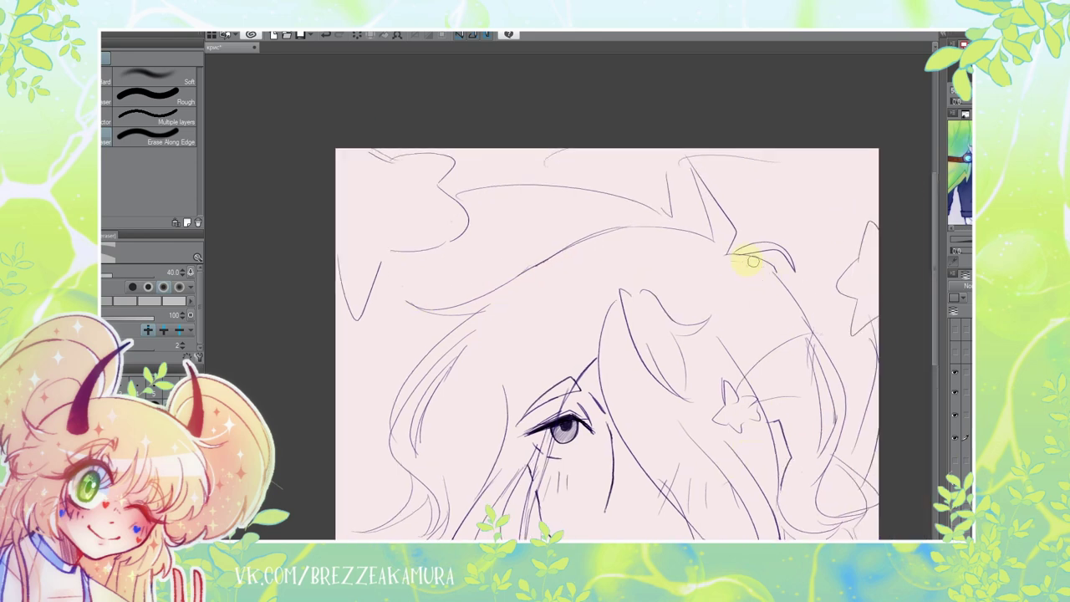
pyautogui.press('p')
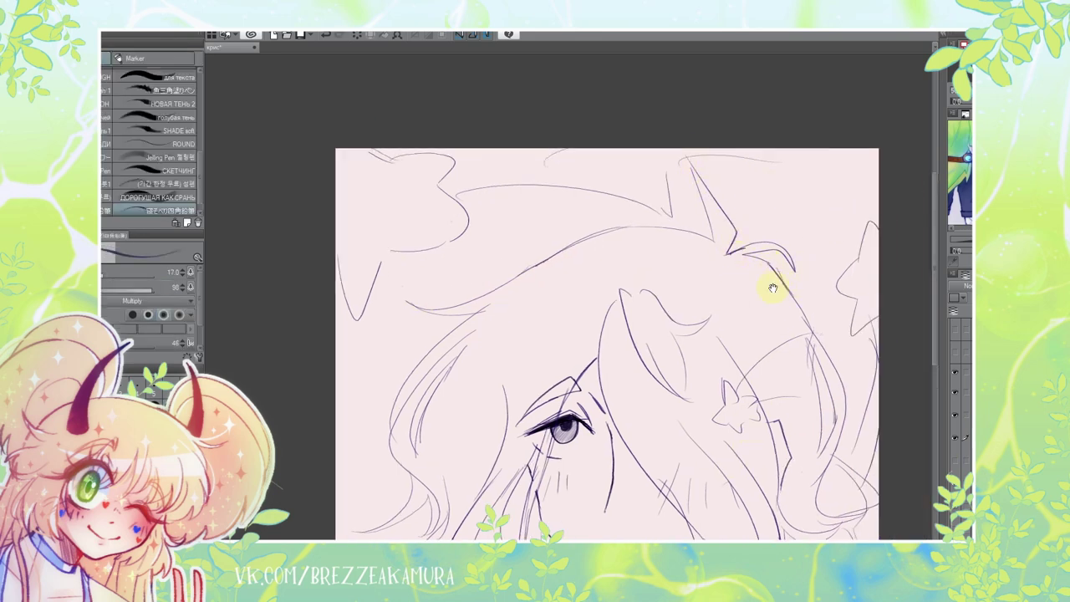
pyautogui.moveTo(773, 288); pyautogui.dragTo(777, 166)
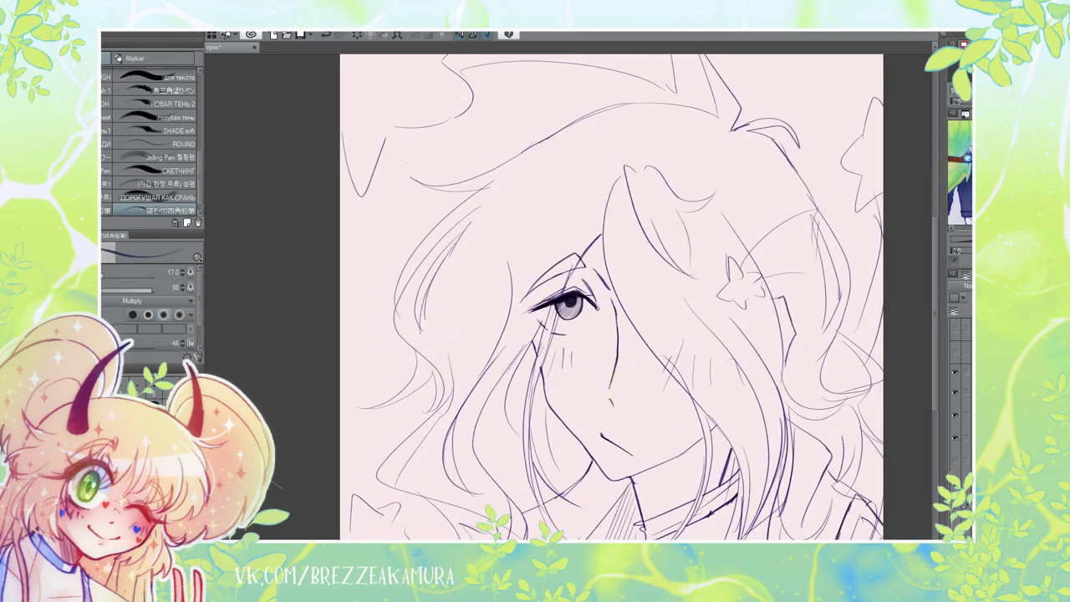
# - Flip the canvas horizontally to check the sketch, then zoom out to the whole face
pyautogui.press('h')
pyautogui.press('h')
pyautogui.scroll(2, 638, 288)
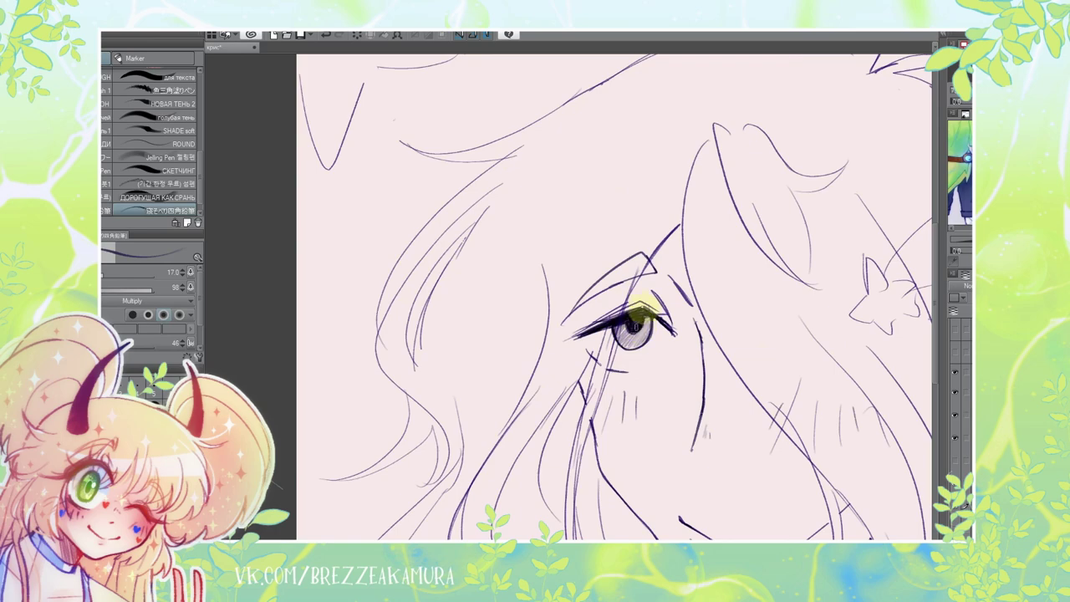
pyautogui.scroll(-3, 642, 314)
pyautogui.click(933, 102)
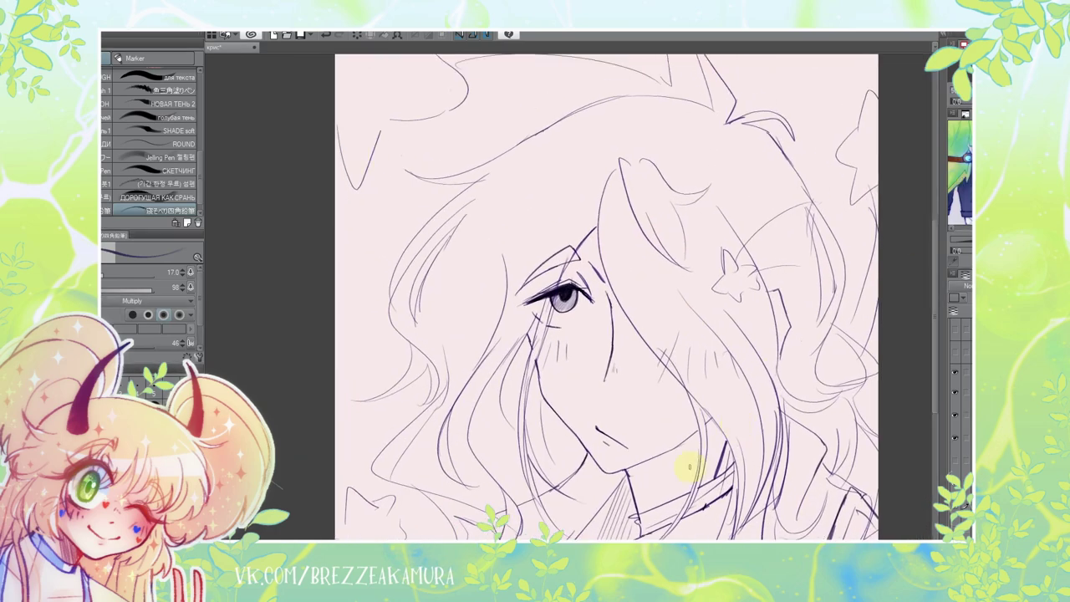
pyautogui.moveTo(717, 430); pyautogui.dragTo(701, 376)
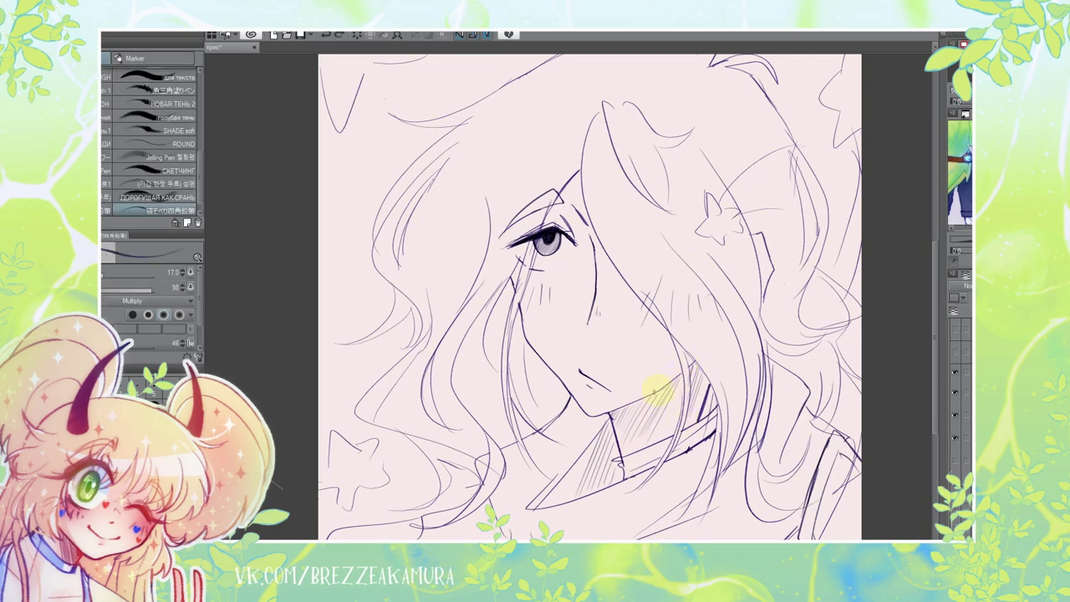
pyautogui.scroll(2, 568, 449)
# - Erase the right part of the lower-left star and zoom in on the hair
pyautogui.press('e')
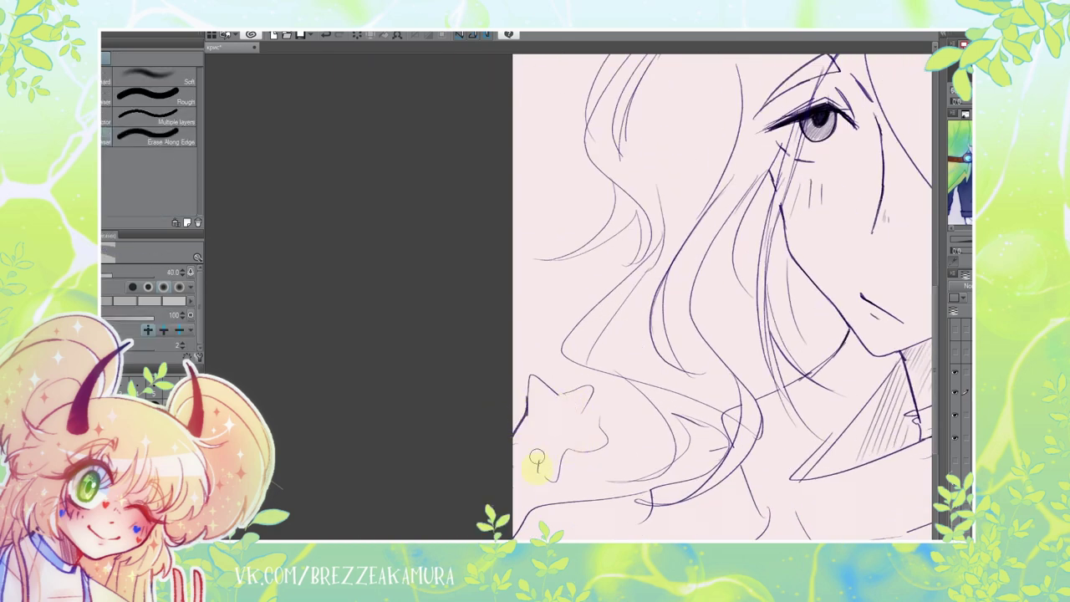
pyautogui.moveTo(581, 389); pyautogui.dragTo(602, 418)
pyautogui.press('p')
pyautogui.scroll(3, 597, 428)
pyautogui.scroll(2, 502, 450)
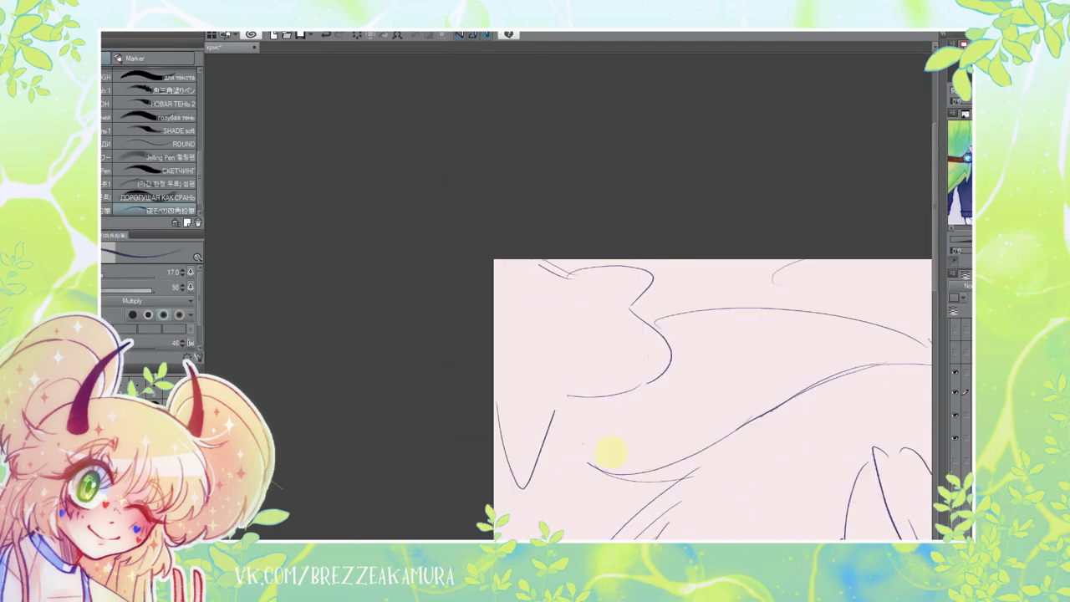
# - Tidy the top hair curves, erasing part of the outline and adding a short vertical stroke
pyautogui.press('e')
pyautogui.press('p')
pyautogui.moveTo(566, 268)
pyautogui.mouseDown()
pyautogui.moveTo(632, 312)
pyautogui.moveTo(556, 389)
pyautogui.moveTo(506, 476)
pyautogui.mouseUp()
pyautogui.press('e')
pyautogui.press('p')
pyautogui.press('e')
pyautogui.press('p')
pyautogui.moveTo(696, 326); pyautogui.dragTo(500, 377)
pyautogui.press('e')
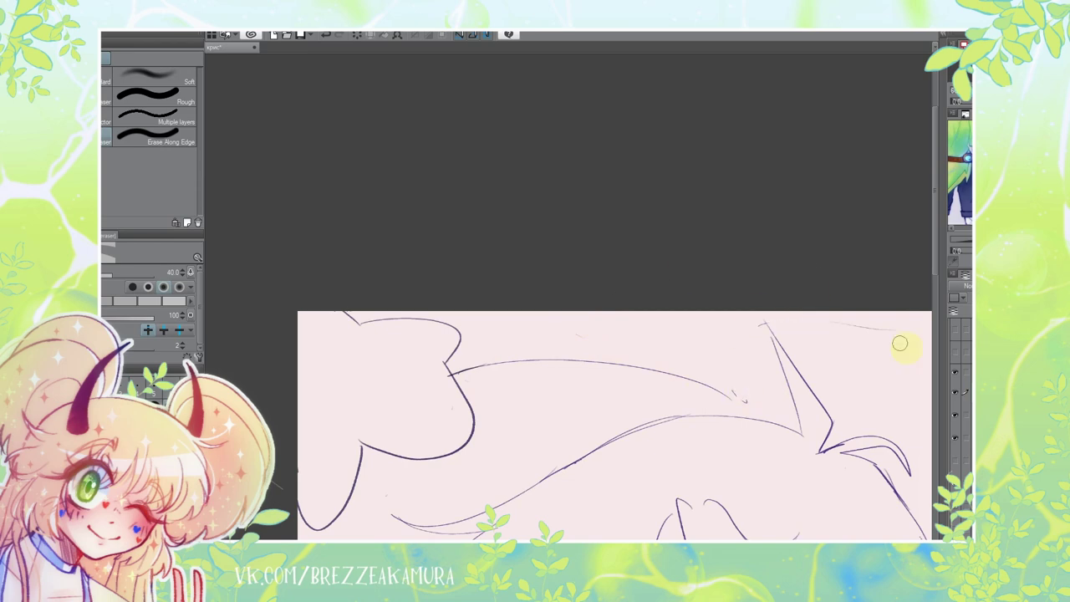
pyautogui.press('p')
pyautogui.moveTo(737, 314); pyautogui.dragTo(729, 401)
# - Redraw the small star's lower-left part and its missing lower-right lobe
pyautogui.moveTo(446, 380); pyautogui.dragTo(566, 382)
pyautogui.press('e')
pyautogui.press('p')
pyautogui.scroll(2, 564, 426)
pyautogui.press('e')
pyautogui.press('p')
pyautogui.moveTo(525, 418)
pyautogui.mouseDown()
pyautogui.moveTo(536, 483)
pyautogui.moveTo(581, 480)
pyautogui.moveTo(583, 407)
pyautogui.mouseUp()
pyautogui.press('e')
pyautogui.press('e')
pyautogui.press('p')
pyautogui.moveTo(577, 459); pyautogui.dragTo(548, 402)
pyautogui.press('e')
pyautogui.press('p')
# - Draw the angular tip of the star's shooting-star trail and touch up the star's edge
pyautogui.moveTo(704, 289); pyautogui.dragTo(674, 414)
pyautogui.moveTo(651, 370); pyautogui.dragTo(630, 374)
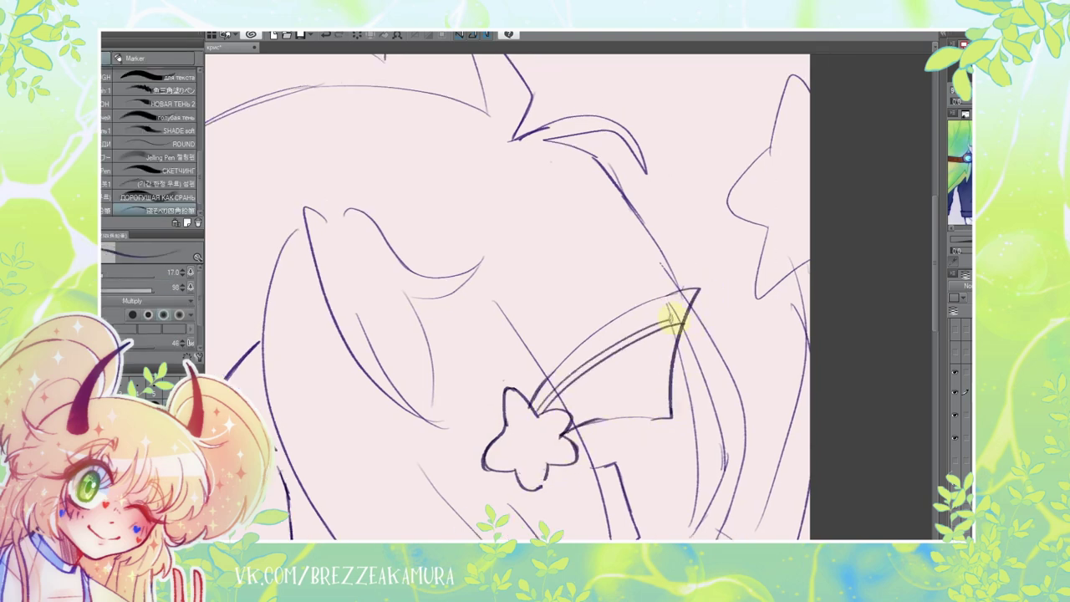
pyautogui.moveTo(562, 410); pyautogui.dragTo(621, 426)
pyautogui.moveTo(602, 326)
pyautogui.mouseDown()
pyautogui.moveTo(602, 397)
pyautogui.moveTo(640, 442)
pyautogui.mouseUp()
pyautogui.press('e')
pyautogui.press('p')
pyautogui.press('e')
pyautogui.press('p')
# - Refine the star ornament's lower edge and outline
pyautogui.moveTo(641, 393); pyautogui.dragTo(648, 366)
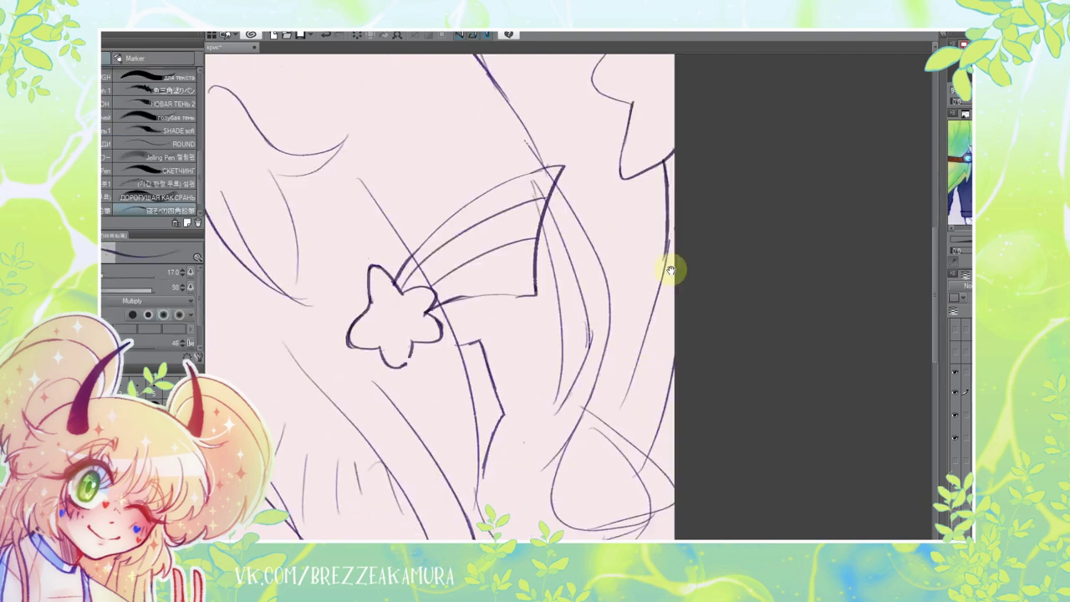
pyautogui.moveTo(648, 418); pyautogui.dragTo(640, 268)
pyautogui.moveTo(644, 343); pyautogui.dragTo(614, 468)
pyautogui.press('e')
pyautogui.moveTo(627, 393); pyautogui.dragTo(619, 468)
pyautogui.press('p')
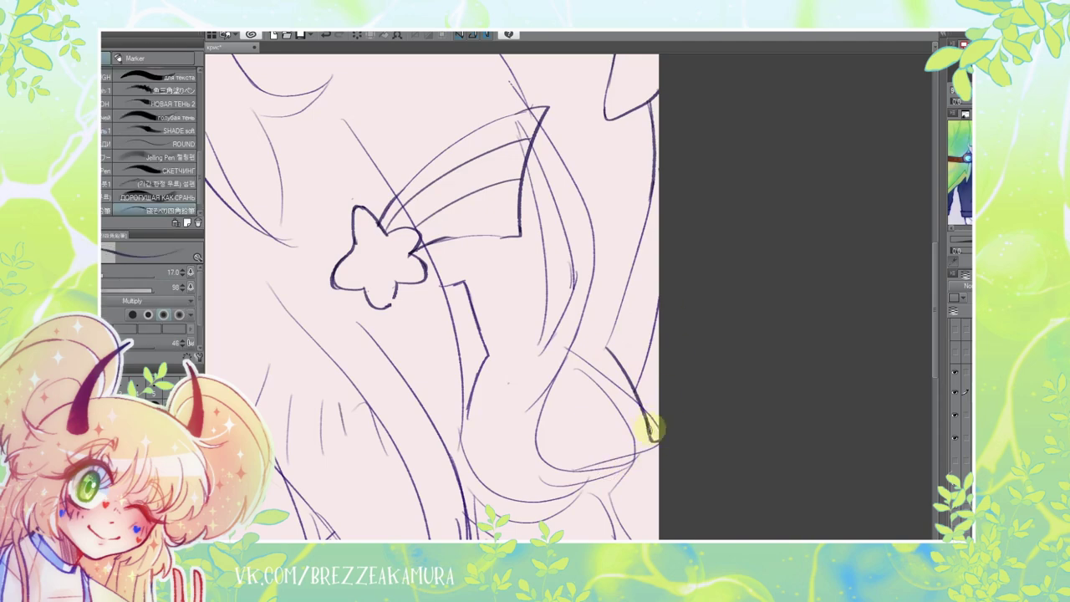
pyautogui.moveTo(623, 276); pyautogui.dragTo(706, 310)
pyautogui.scroll(-5, 707, 310)
pyautogui.scroll(2, 356, 426)
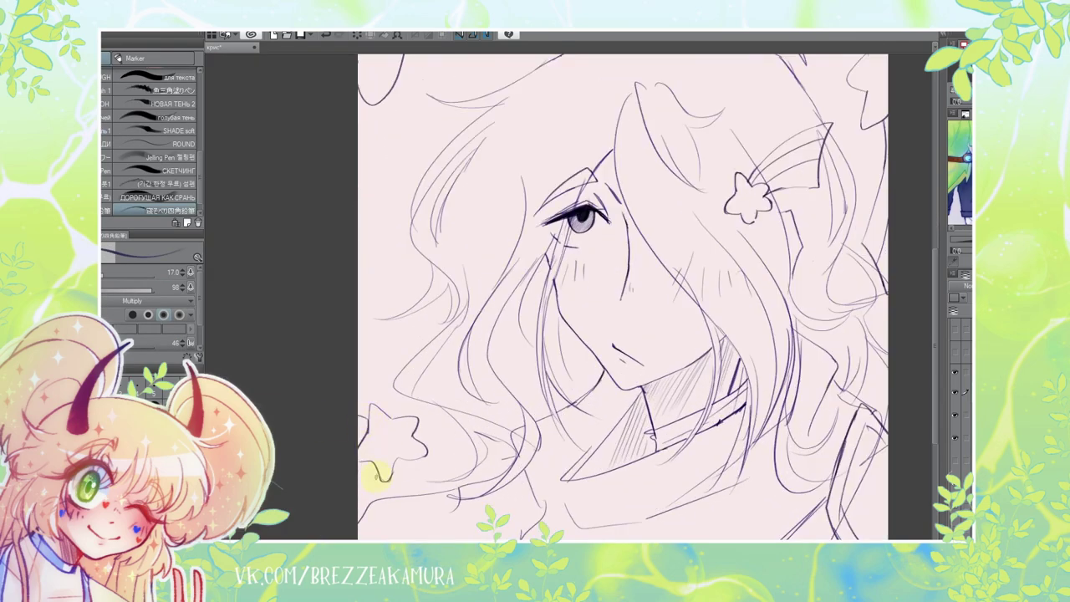
# - Recentre on the face and hair and zoom out to review the sketch
pyautogui.moveTo(396, 455); pyautogui.dragTo(291, 521)
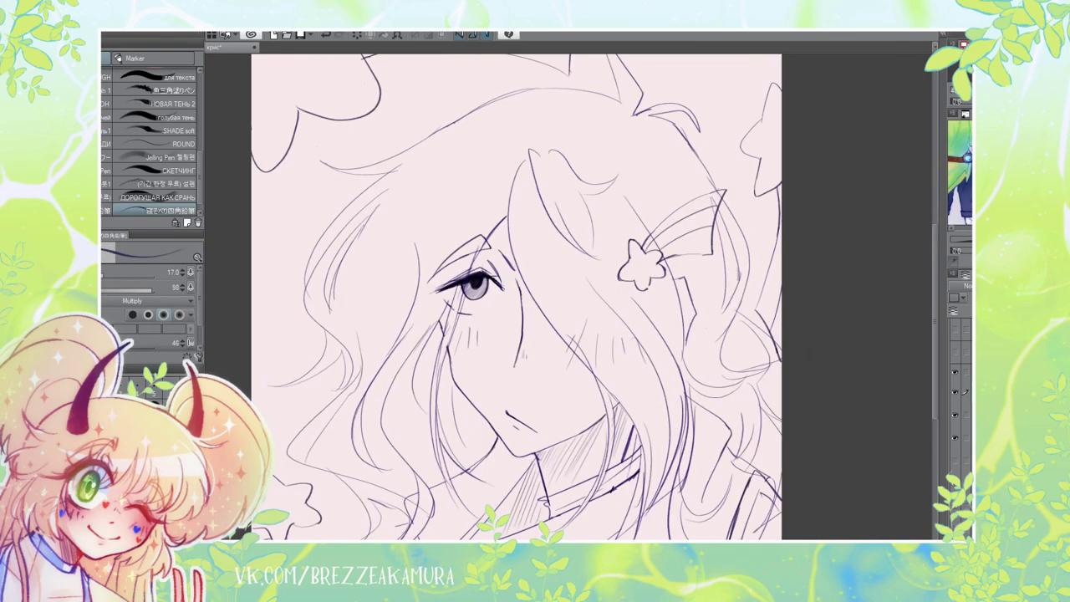
pyautogui.press('e')
pyautogui.press('p')
pyautogui.scroll(-1, 707, 279)
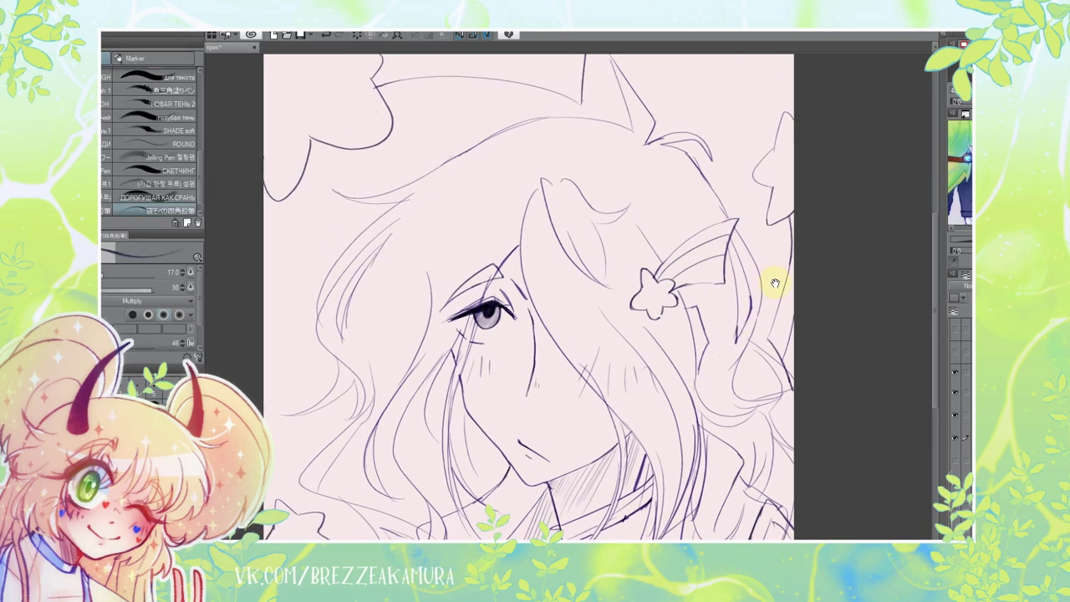
pyautogui.scroll(-2, 811, 189)
pyautogui.scroll(-1, 812, 189)
pyautogui.scroll(2, 812, 189)
pyautogui.press('e')
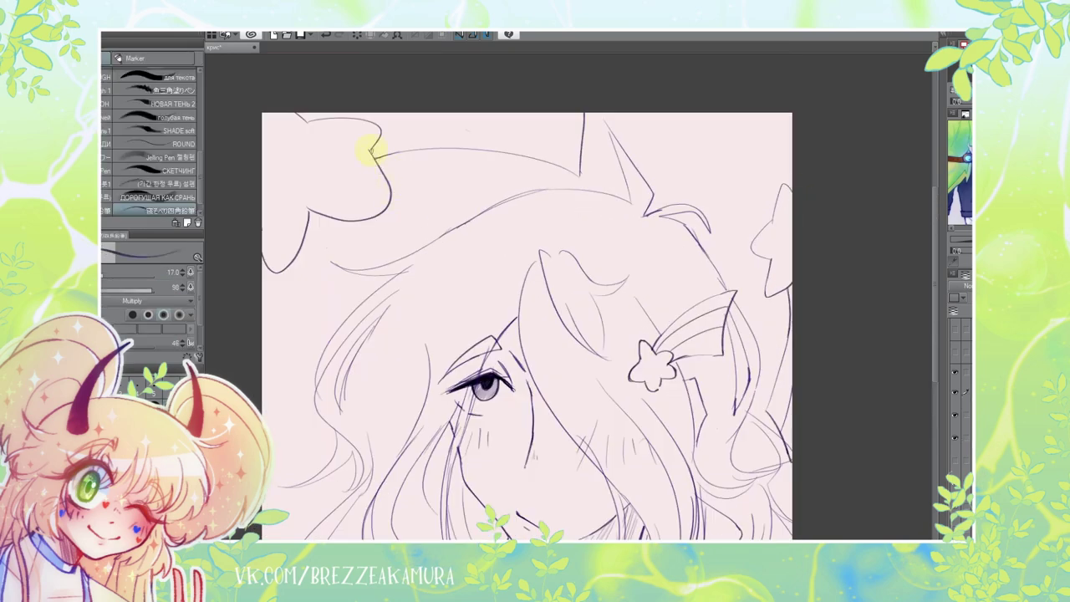
pyautogui.press('p')
pyautogui.scroll(-1, 366, 142)
pyautogui.moveTo(332, 376); pyautogui.dragTo(463, 355)
pyautogui.press('e')
pyautogui.press('p')
pyautogui.press('e')
pyautogui.press('p')
# - Finish reviewing the portrait and select the thick dark-blue marker brush at size 30
pyautogui.moveTo(493, 447); pyautogui.dragTo(456, 355)
pyautogui.press('e')
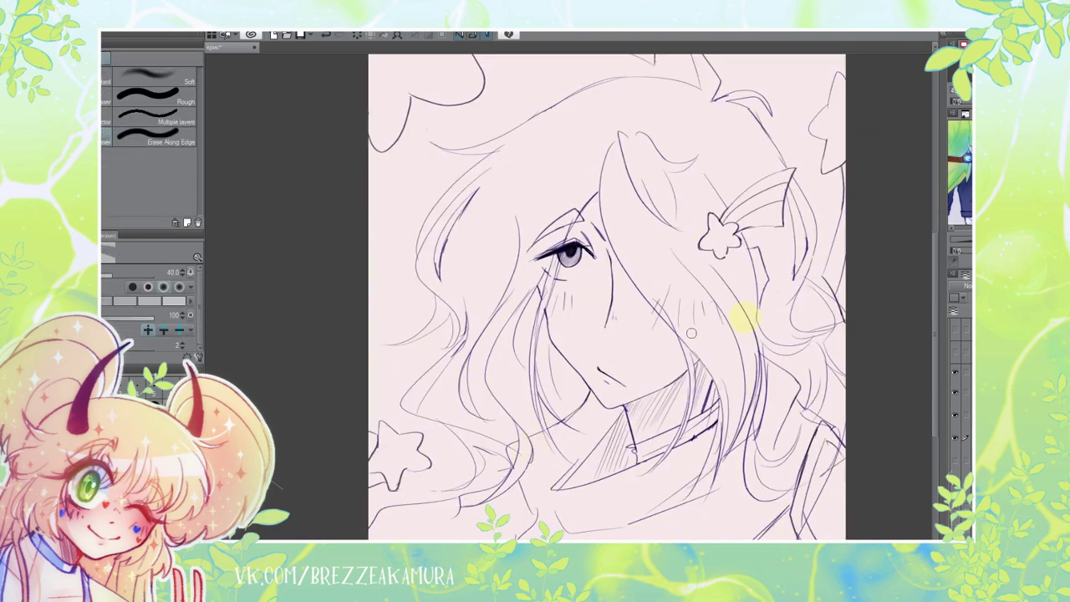
pyautogui.moveTo(739, 283); pyautogui.dragTo(682, 298)
pyautogui.press('p')
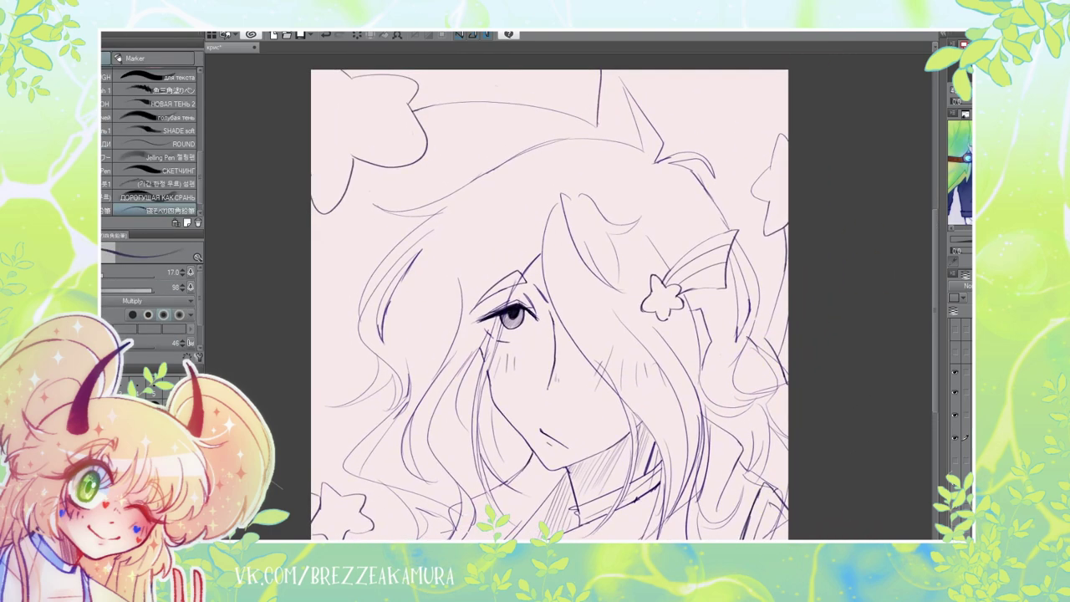
pyautogui.moveTo(819, 390); pyautogui.dragTo(772, 387)
pyautogui.scroll(2, 530, 205)
pyautogui.moveTo(530, 206)
pyautogui.mouseDown()
pyautogui.moveTo(721, 492)
pyautogui.moveTo(640, 227)
pyautogui.mouseUp()
pyautogui.scroll(-3, 694, 194)
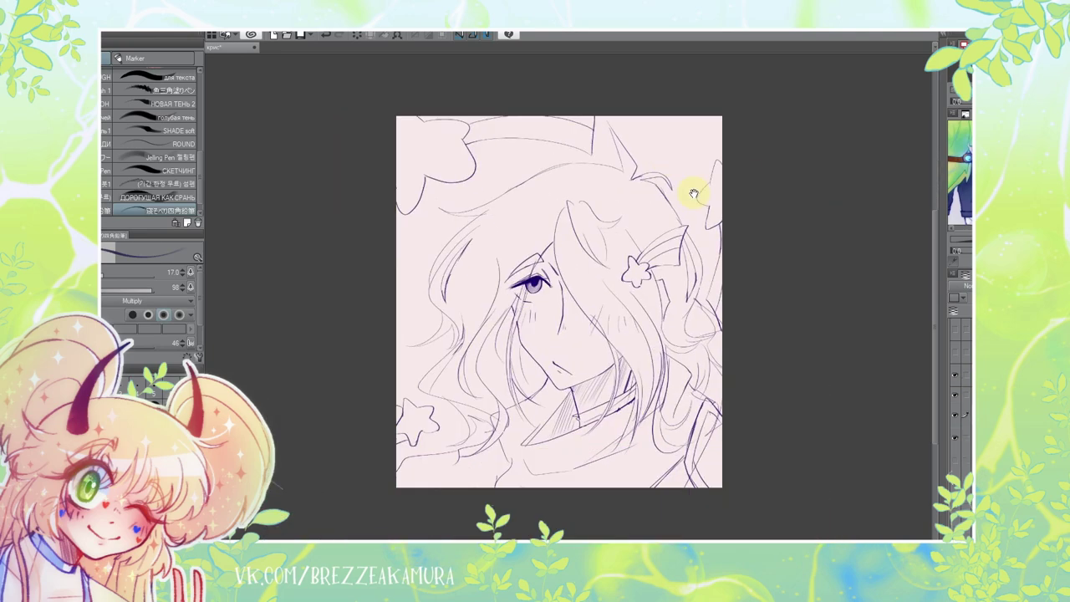
pyautogui.click(176, 71)
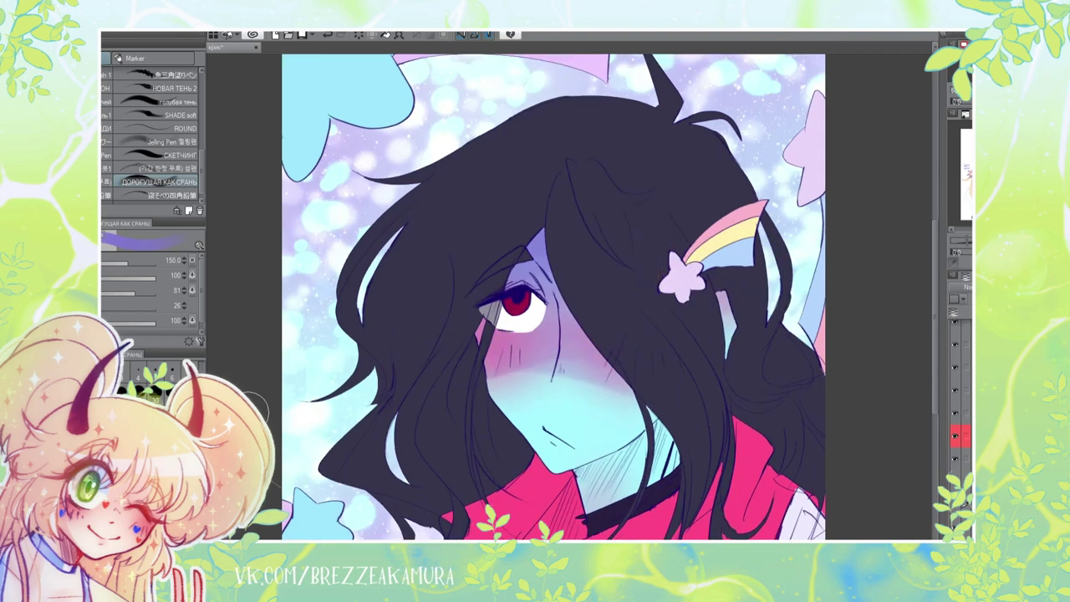
# - Paint blue-purple shading on the neck and chin, switching between Marker and Blend tools
pyautogui.moveTo(627, 442); pyautogui.dragTo(664, 430)
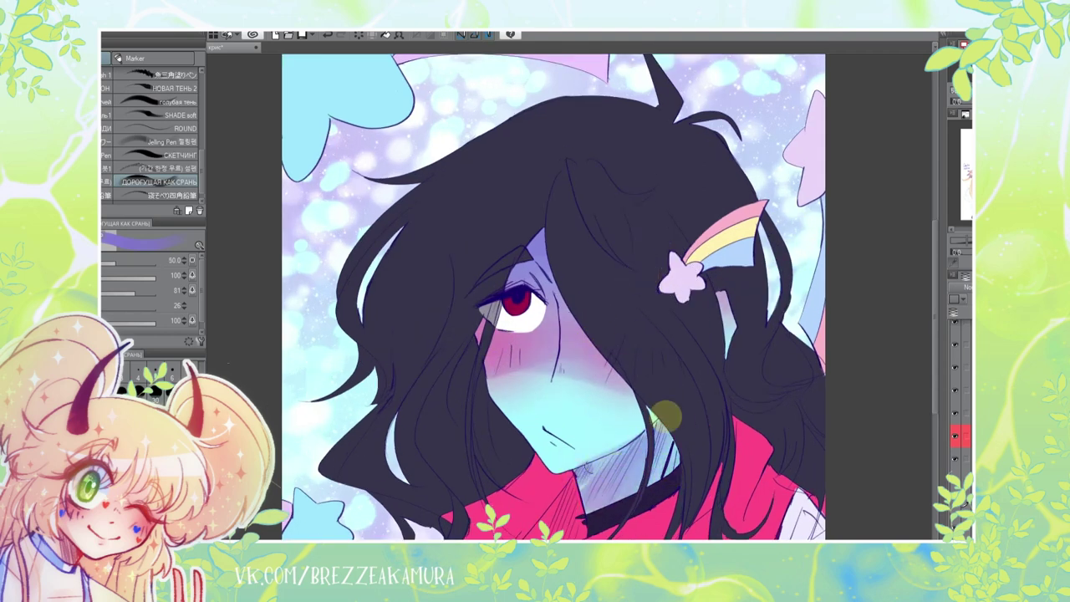
pyautogui.press('j')
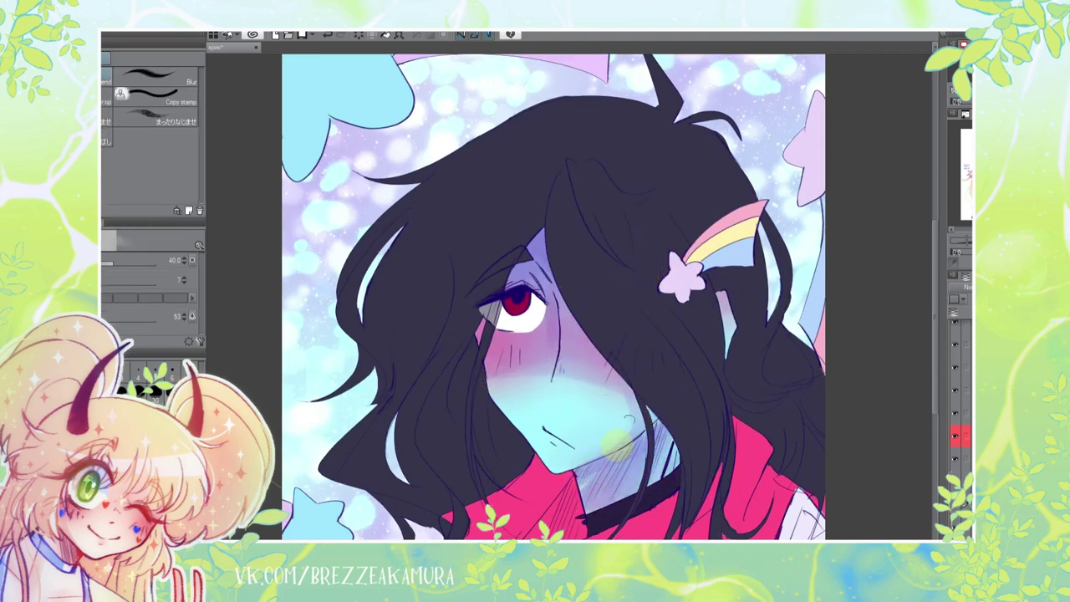
pyautogui.scroll(2, 621, 443)
pyautogui.press('p')
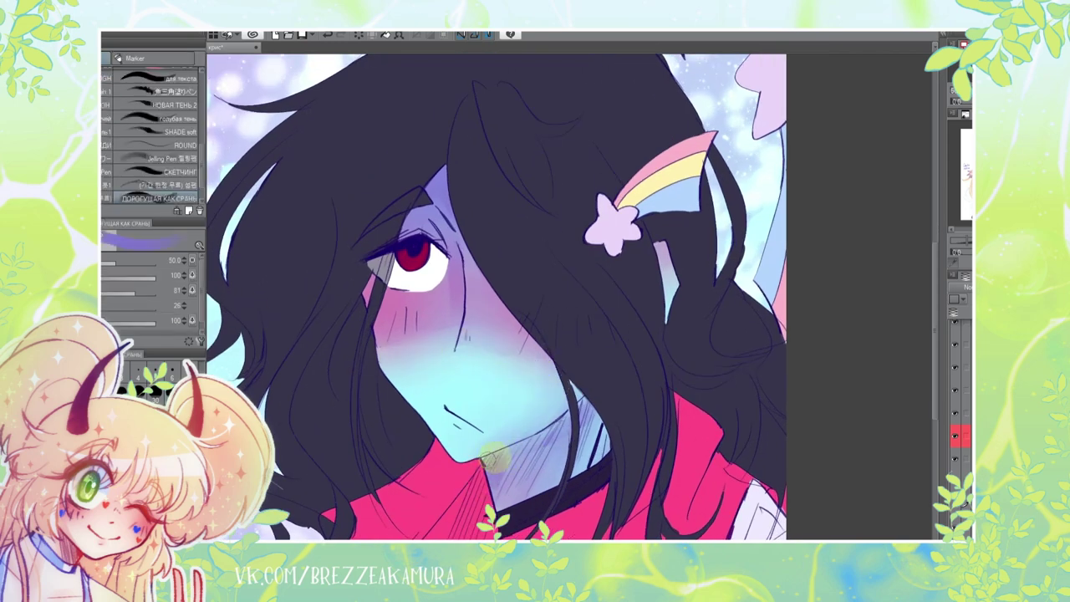
pyautogui.moveTo(501, 443); pyautogui.dragTo(552, 501)
pyautogui.press('j')
pyautogui.press('p')
pyautogui.press('j')
pyautogui.press('p')
pyautogui.press('j')
pyautogui.press('p')
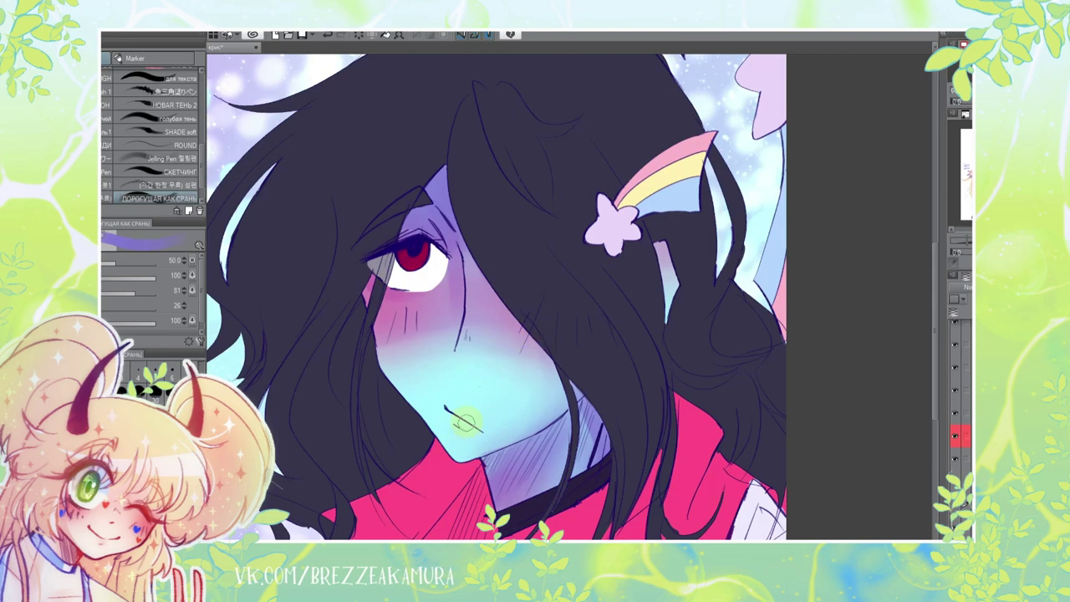
# - Shrink the brush to 20 and blur the cheek and neck shading lighter
pyautogui.scroll(2, 465, 423)
pyautogui.press('j')
pyautogui.press('p')
pyautogui.press('j')
pyautogui.press('p')
pyautogui.press('j')
pyautogui.press('p')
pyautogui.scroll(-3, 617, 304)
pyautogui.scroll(2, 607, 274)
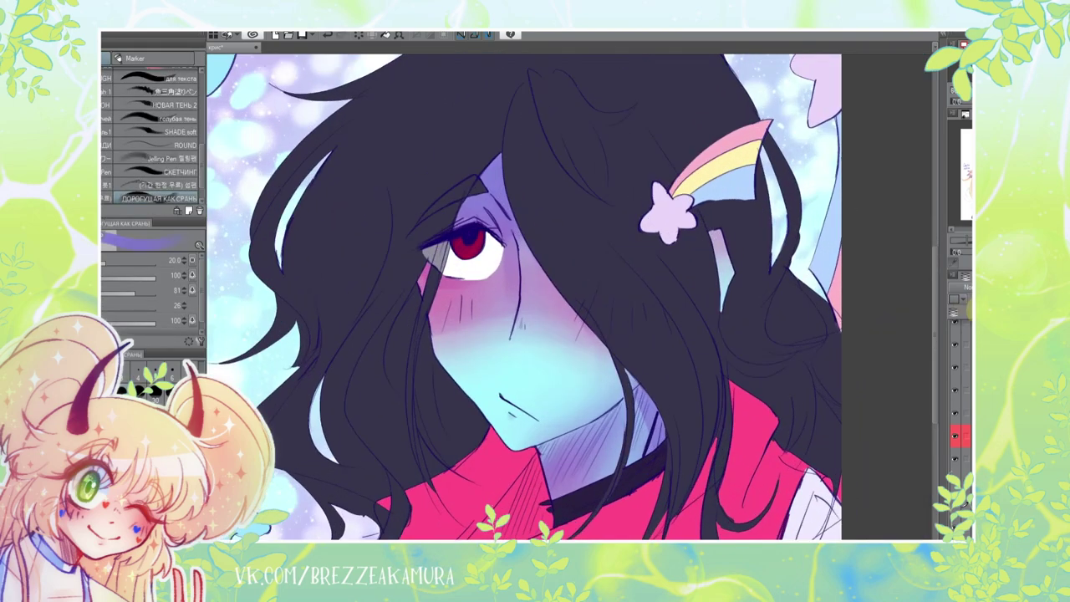
pyautogui.moveTo(502, 276); pyautogui.dragTo(577, 443)
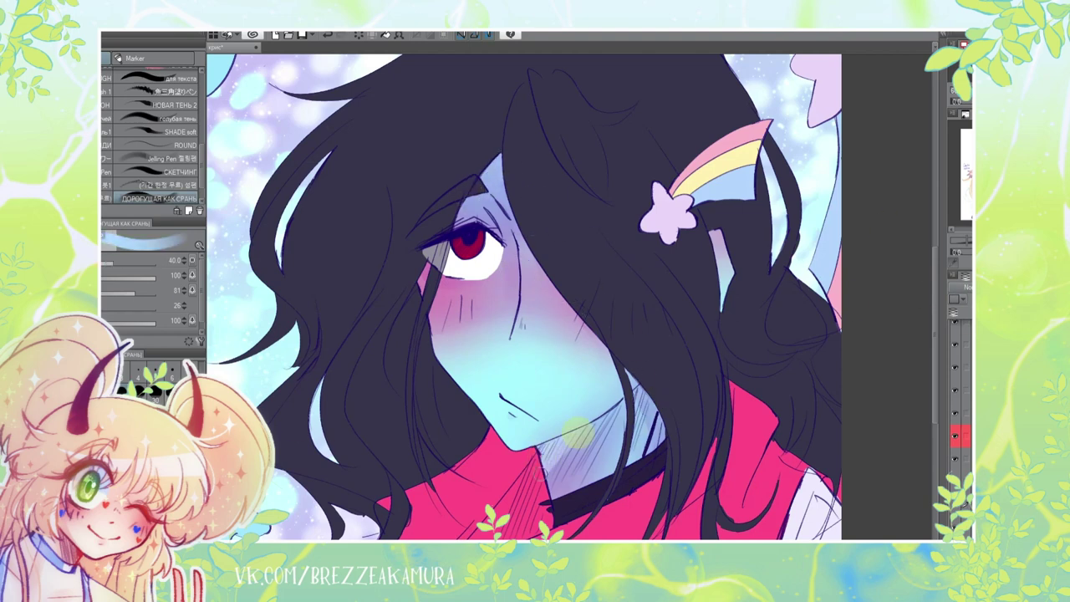
# - Undo the yellow eye highlight, restore the deeper pink blush, and add a white stroke below the eye
pyautogui.moveTo(489, 222); pyautogui.dragTo(498, 243)
pyautogui.hotkey('ctrl', 'z')
pyautogui.hotkey('ctrl', 'z')
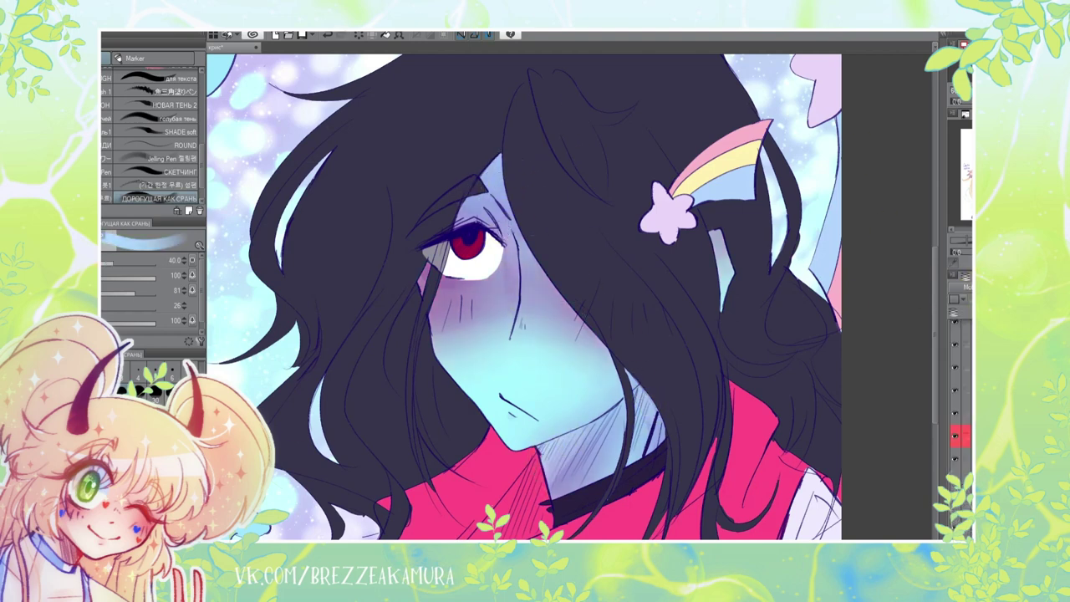
pyautogui.hotkey('ctrl', 'z')
pyautogui.hotkey('ctrl', 'y')
pyautogui.hotkey('ctrl', 'y')
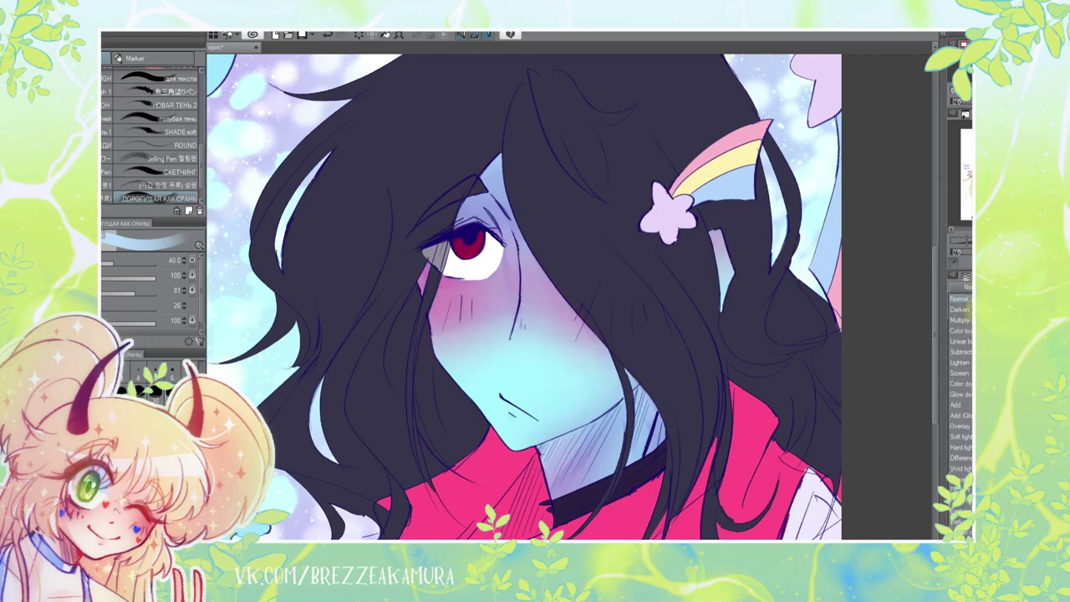
pyautogui.click(495, 281)
pyautogui.press('[')
pyautogui.press('[')
pyautogui.press('[')
pyautogui.moveTo(516, 314); pyautogui.dragTo(512, 335)
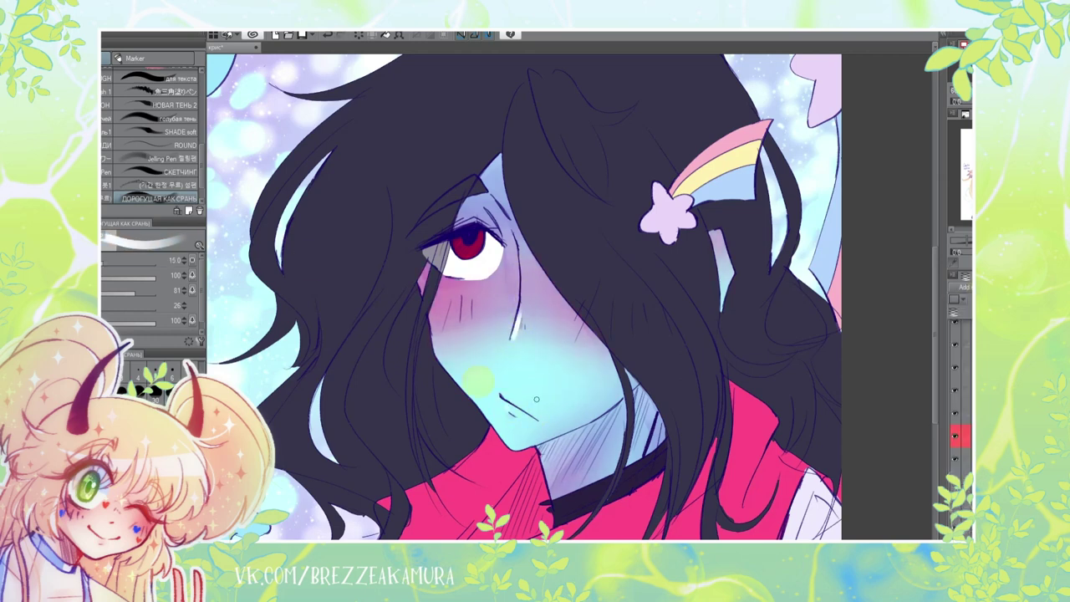
# - Brighten the eye and extend its white with airbrush and marker strokes
pyautogui.press('j')
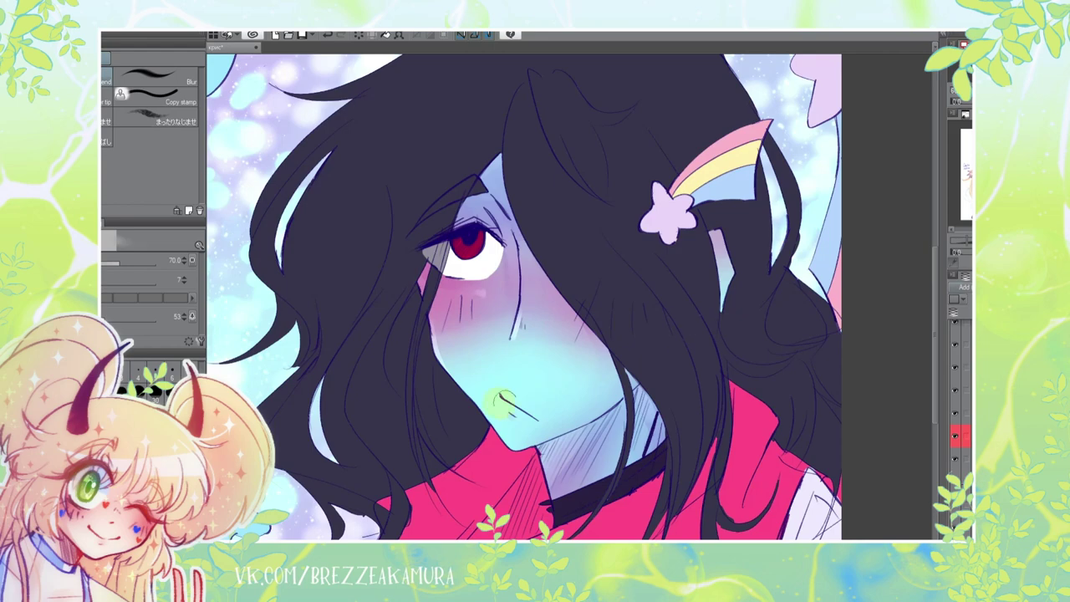
pyautogui.press('p')
pyautogui.scroll(-2, 697, 426)
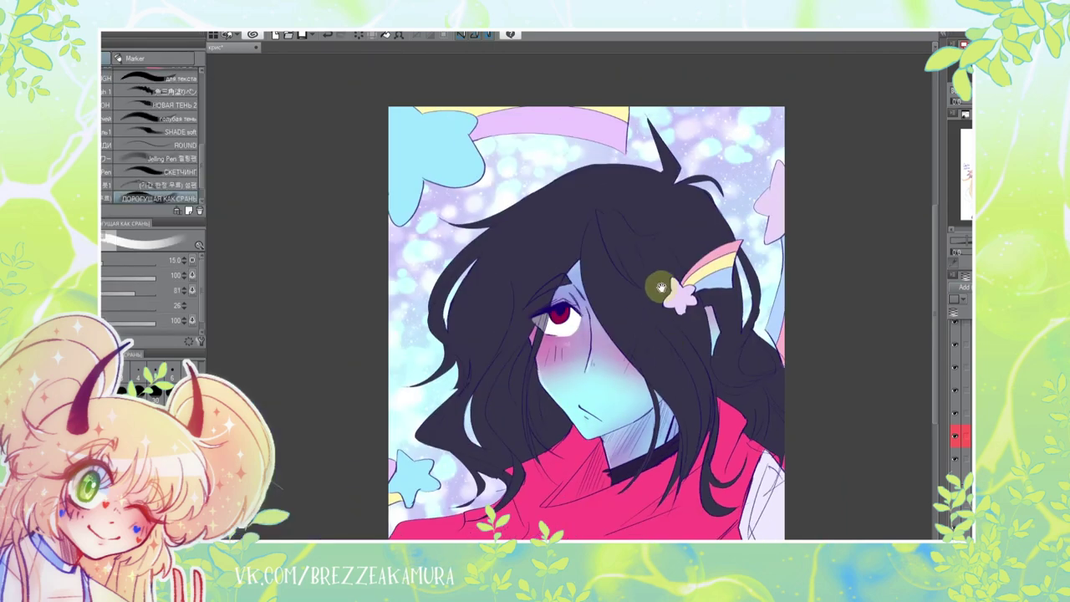
pyautogui.scroll(-1, 707, 423)
pyautogui.press('b')
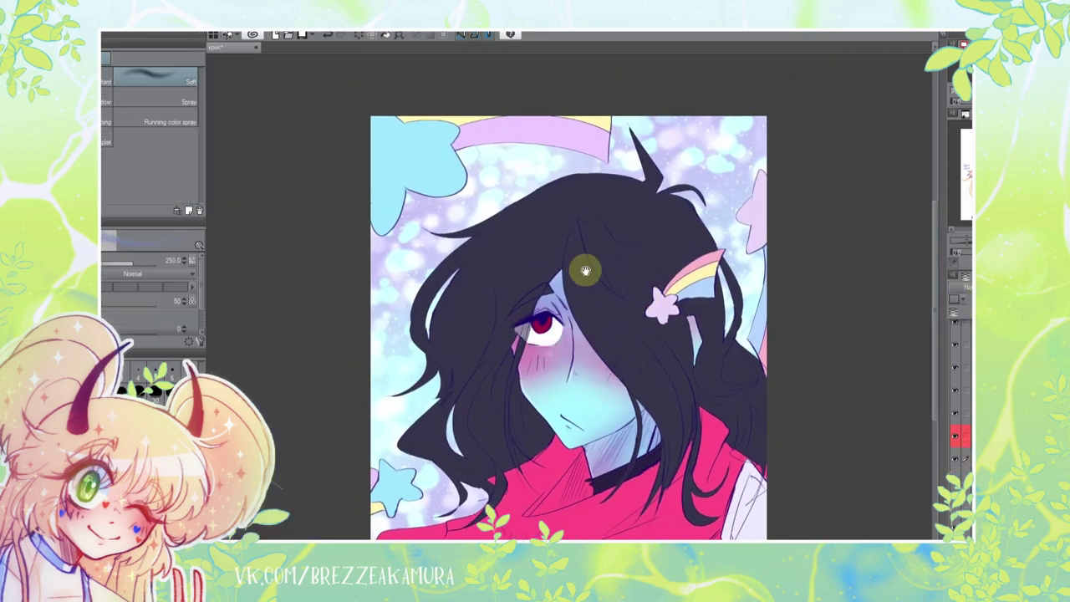
pyautogui.scroll(3, 430, 192)
pyautogui.moveTo(479, 384); pyautogui.dragTo(435, 403)
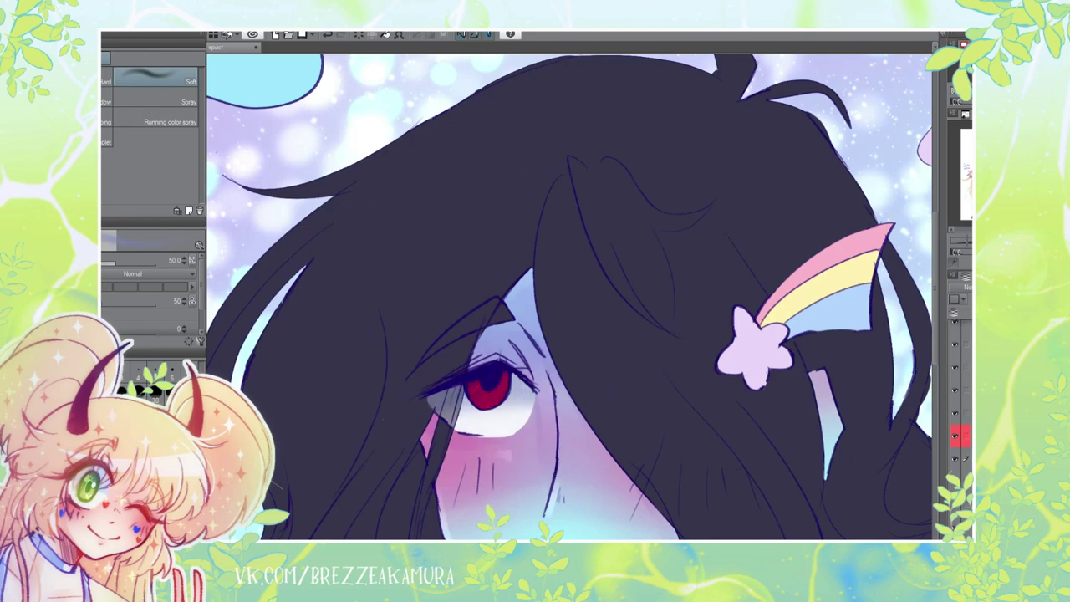
pyautogui.press('p')
pyautogui.moveTo(516, 377); pyautogui.dragTo(550, 391)
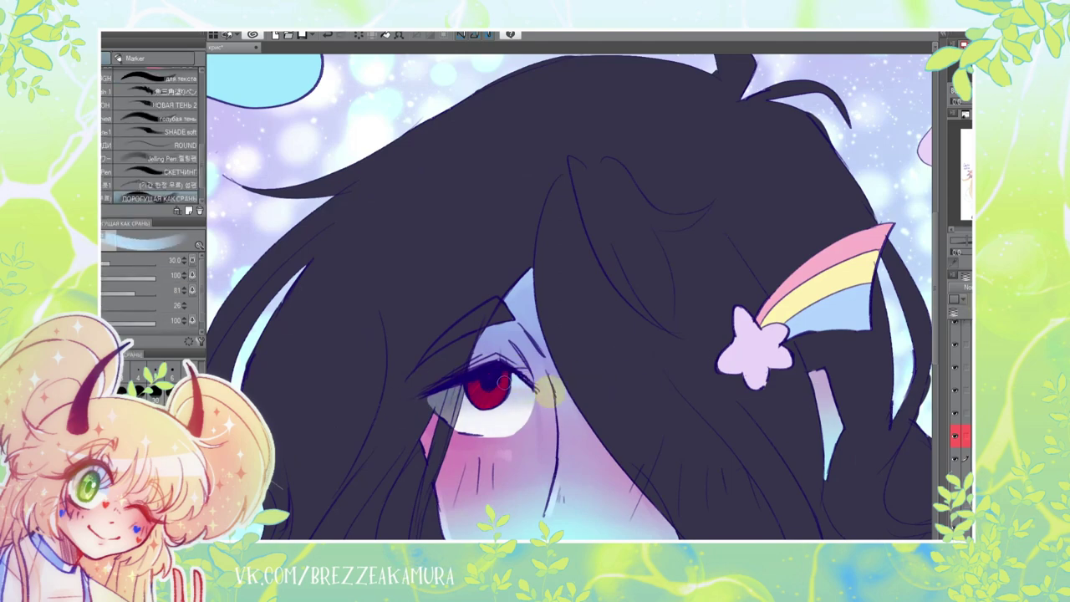
# - Add detail strokes on the eye and a soft yellow glow below the iris
pyautogui.press('j')
pyautogui.scroll(-1, 306, 123)
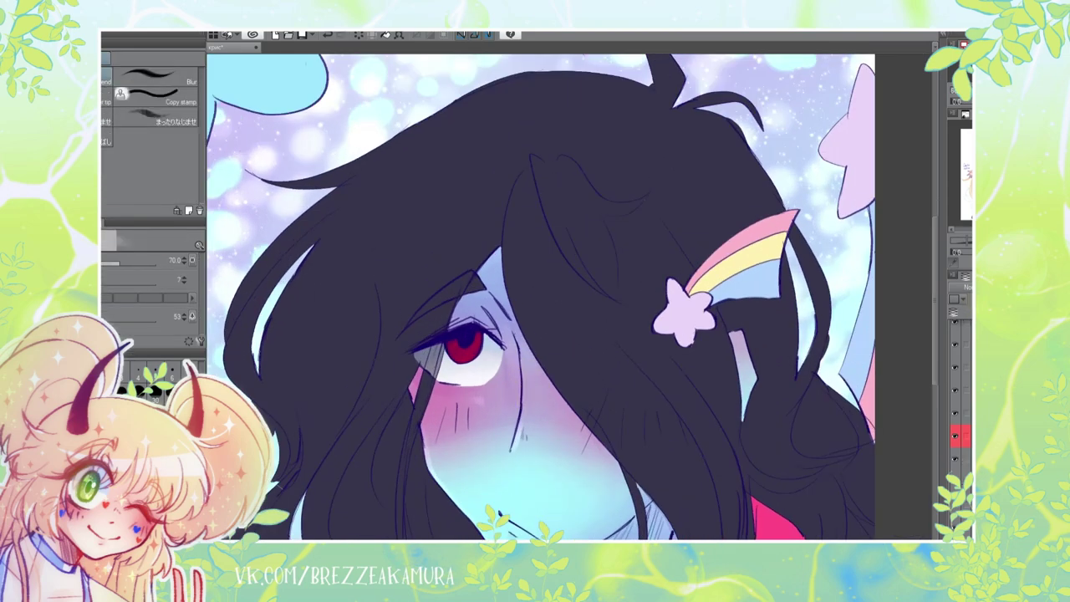
pyautogui.press('p')
pyautogui.moveTo(452, 334)
pyautogui.mouseDown()
pyautogui.moveTo(493, 351)
pyautogui.moveTo(483, 346)
pyautogui.mouseUp()
pyautogui.press('j')
pyautogui.press('p')
pyautogui.scroll(2, 458, 337)
pyautogui.press('j')
pyautogui.press('p')
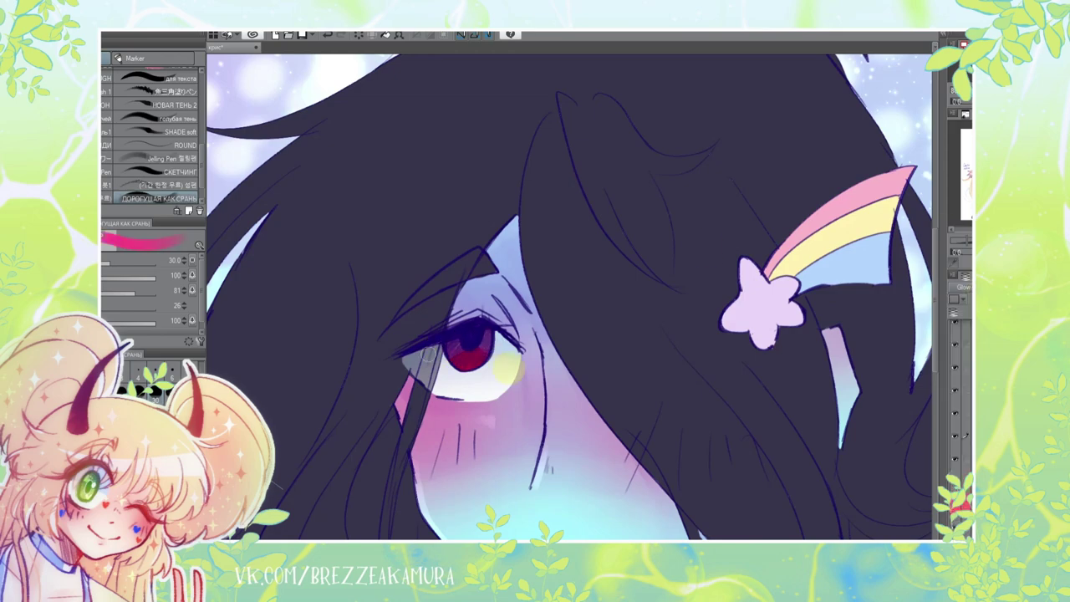
pyautogui.press('b')
pyautogui.moveTo(460, 372); pyautogui.dragTo(481, 364)
pyautogui.press('p')
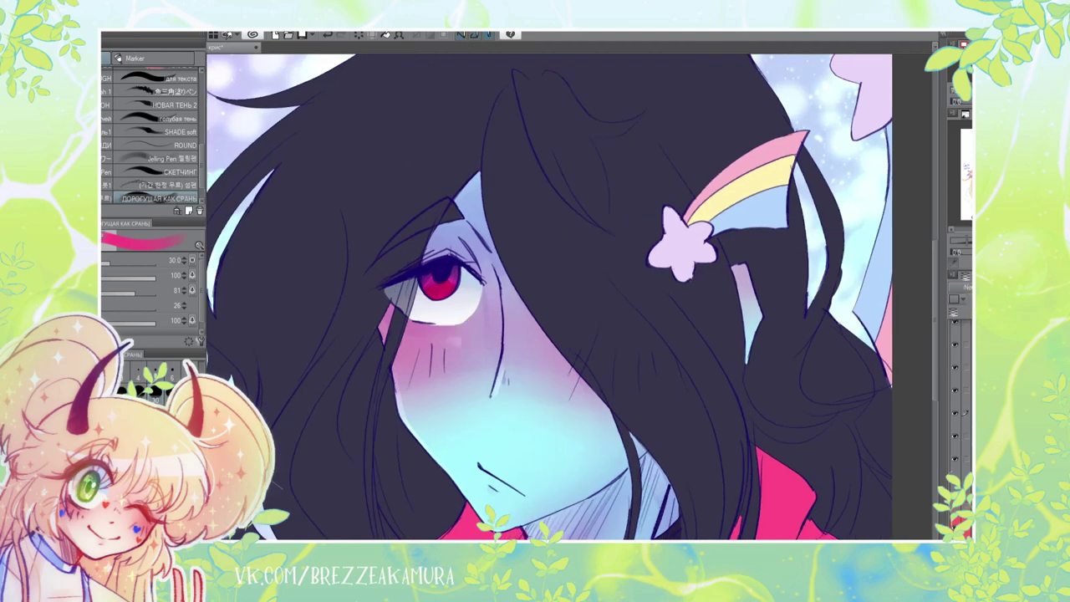
# - Try spraying a purple gradient across the shirt, then undo it
pyautogui.press('i')
pyautogui.scroll(-1, 423, 215)
pyautogui.scroll(-2, 423, 215)
pyautogui.press('b')
pyautogui.press('b')
pyautogui.moveTo(636, 351); pyautogui.dragTo(619, 493)
pyautogui.moveTo(444, 443); pyautogui.dragTo(619, 452)
pyautogui.press('p')
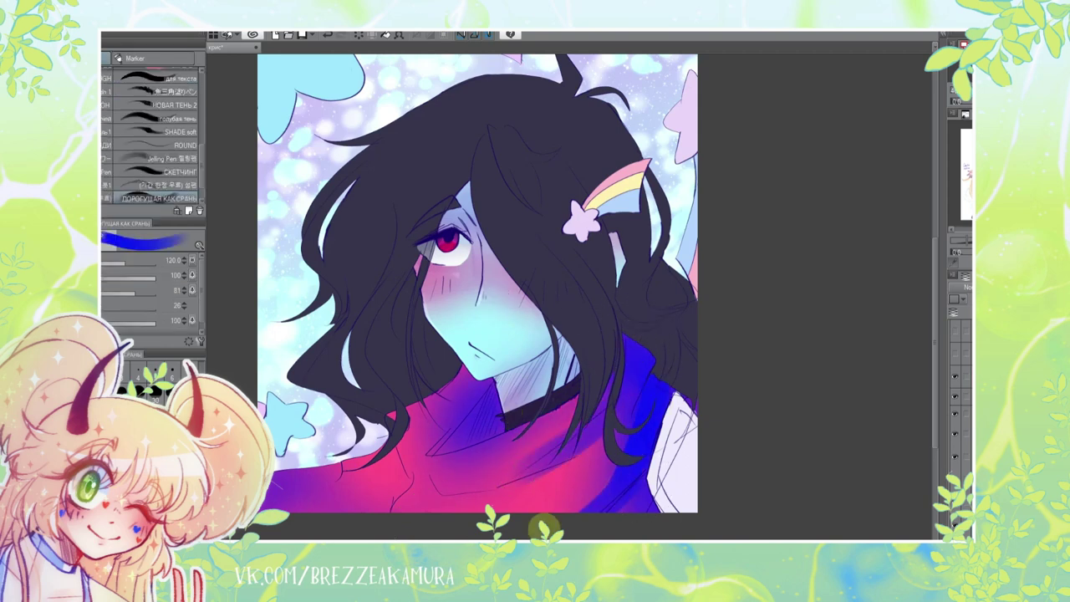
pyautogui.hotkey('ctrl', 'z')
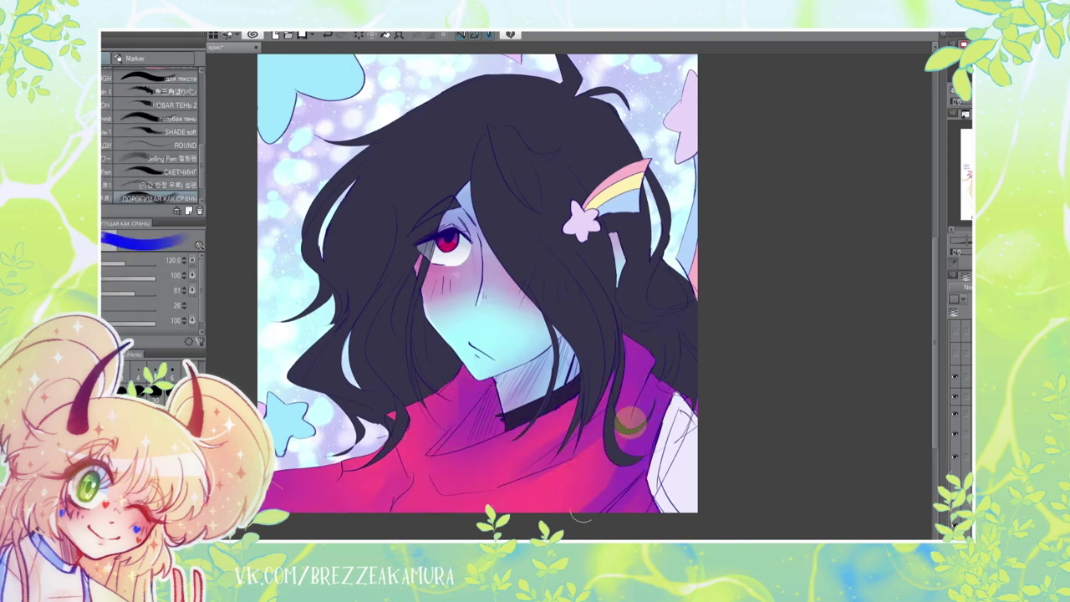
# - Adjust the brush size from 70 down to 40, then up to 100
pyautogui.press('[')
pyautogui.press('[')
pyautogui.press('[')
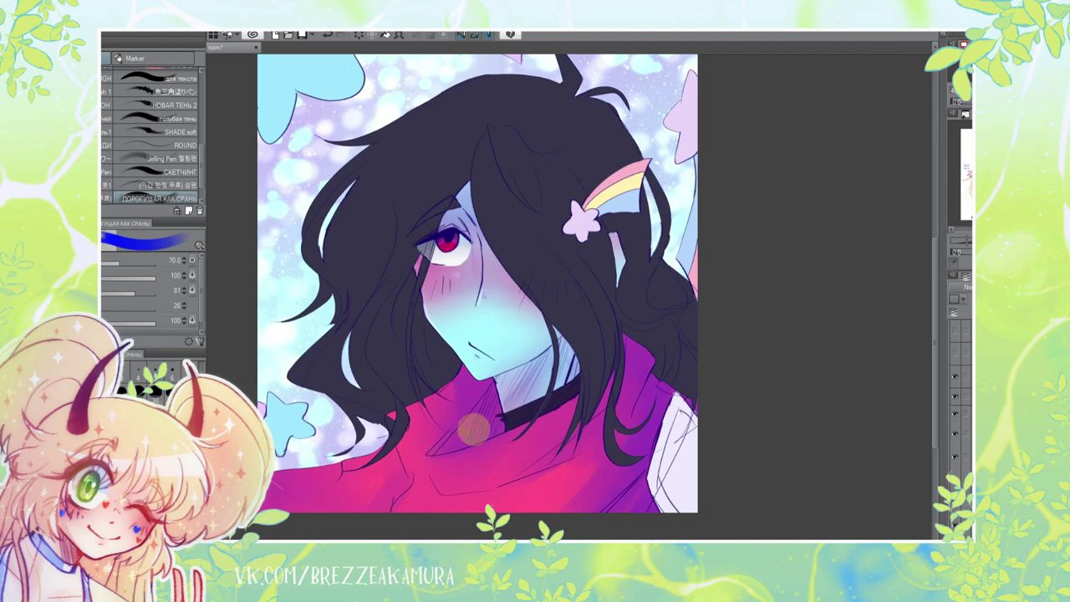
pyautogui.press('[')
pyautogui.press('[')
pyautogui.press('[')
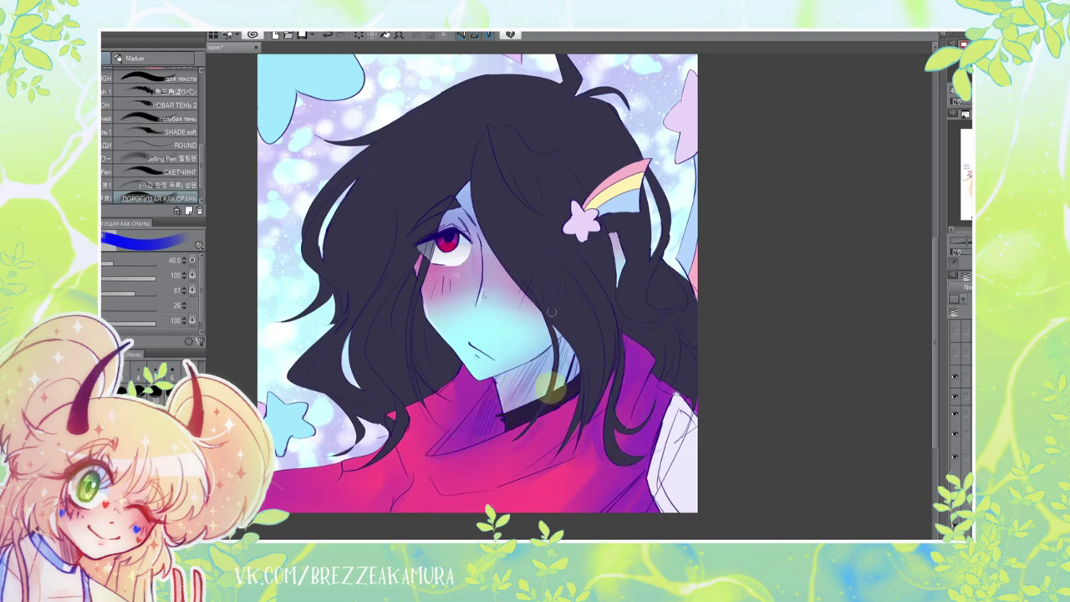
pyautogui.press(']')
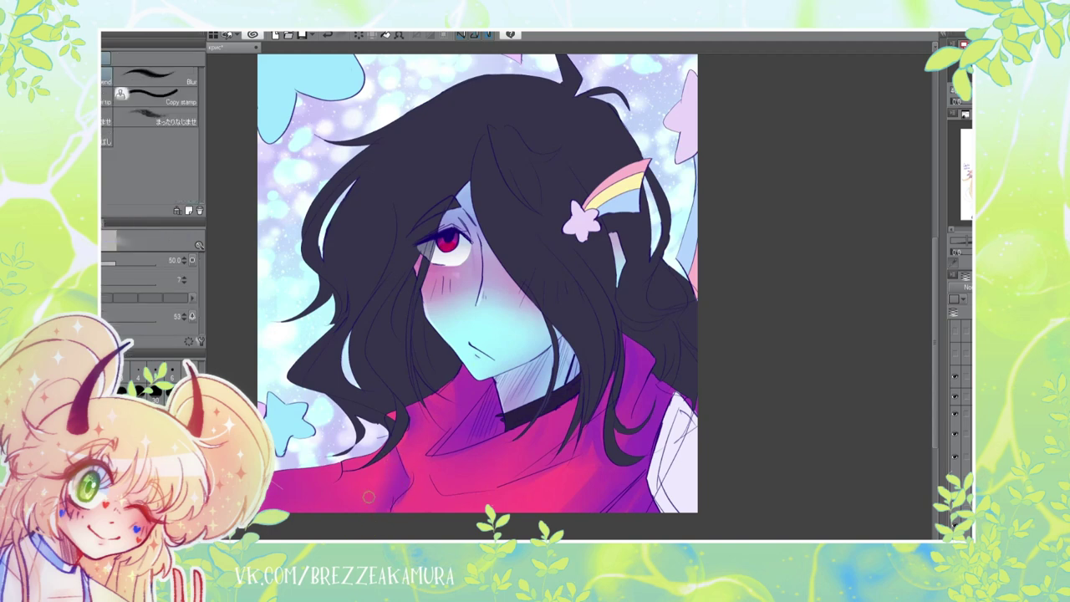
pyautogui.press(']')
pyautogui.press(']')
pyautogui.press(']')
# - Airbrush the pink shirt brighter, comparing it with and without the purple tint
pyautogui.press('j')
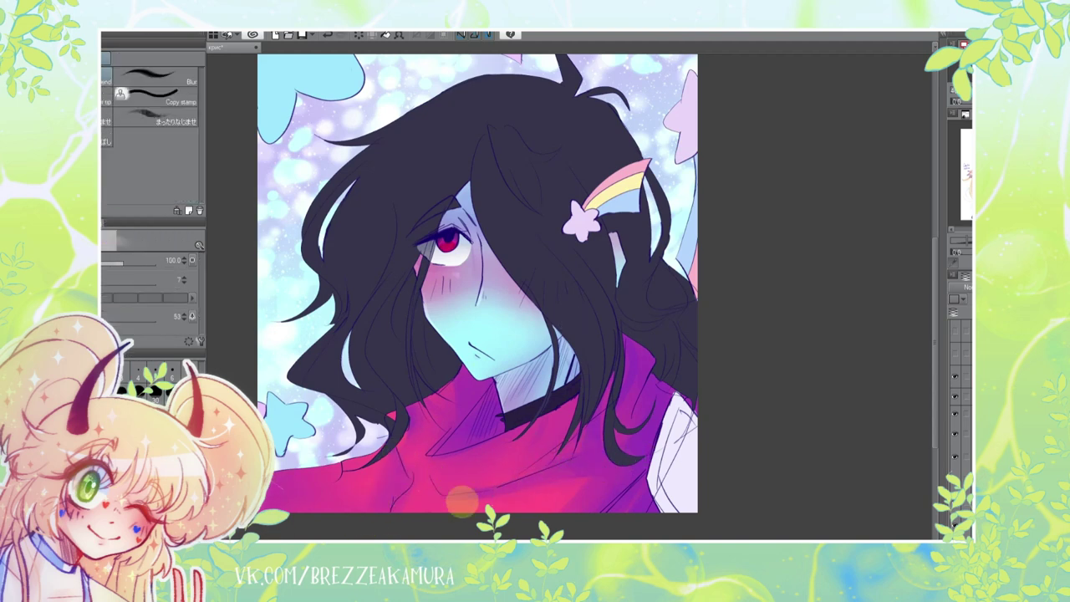
pyautogui.press('p')
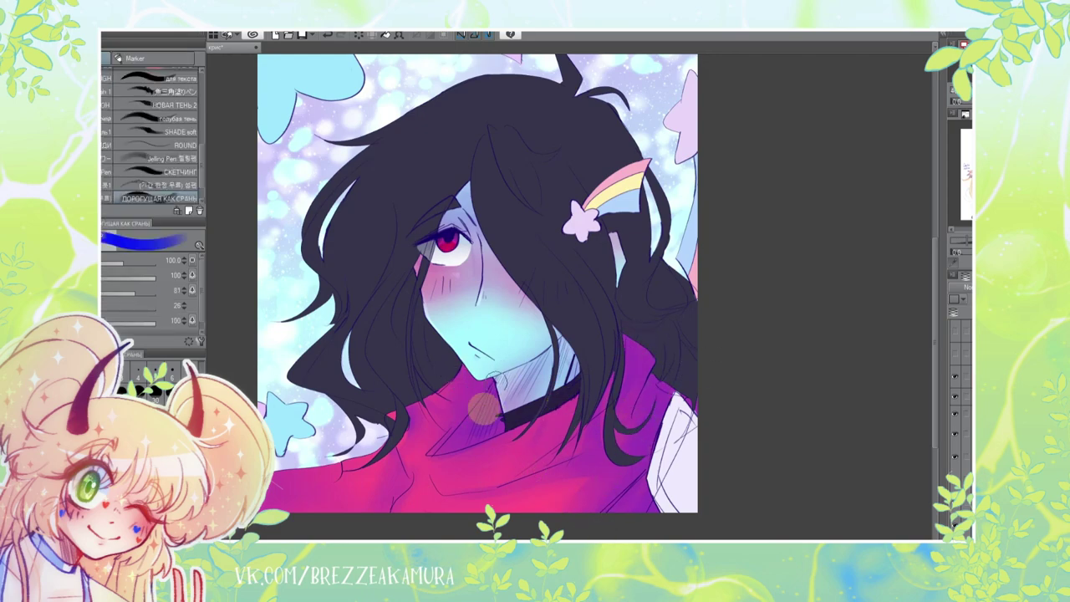
pyautogui.scroll(1, 635, 443)
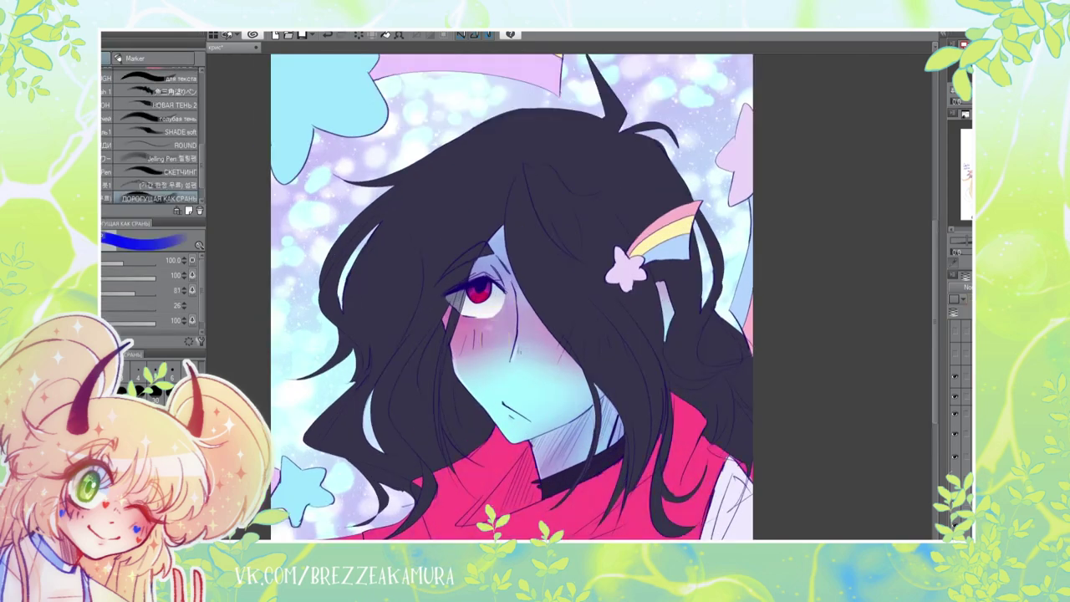
pyautogui.press('b')
pyautogui.moveTo(755, 464); pyautogui.dragTo(447, 367)
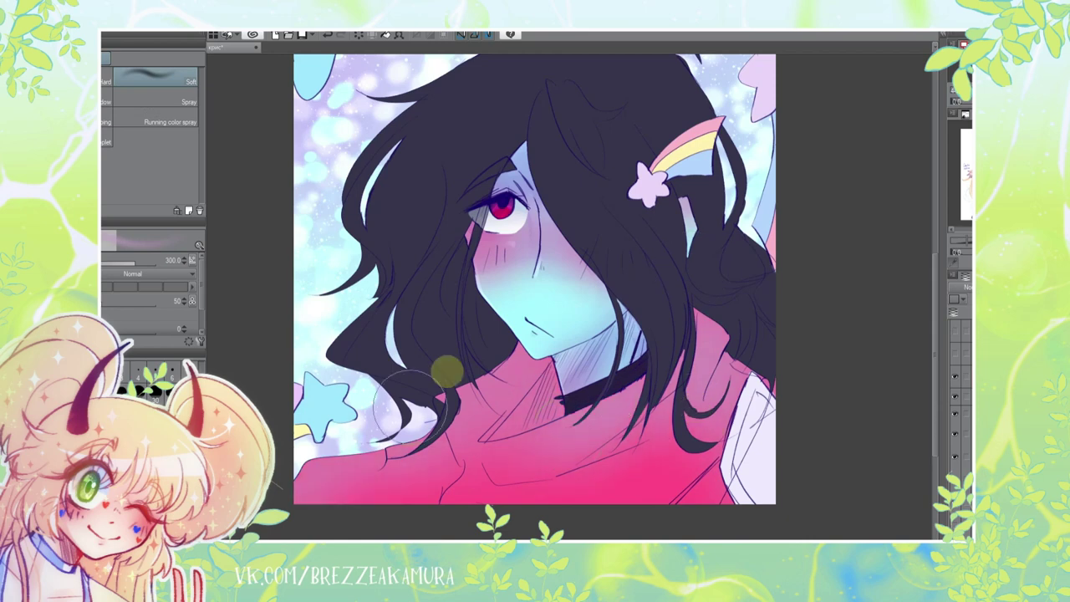
pyautogui.hotkey('ctrl', 'z')
pyautogui.hotkey('ctrl', 'y')
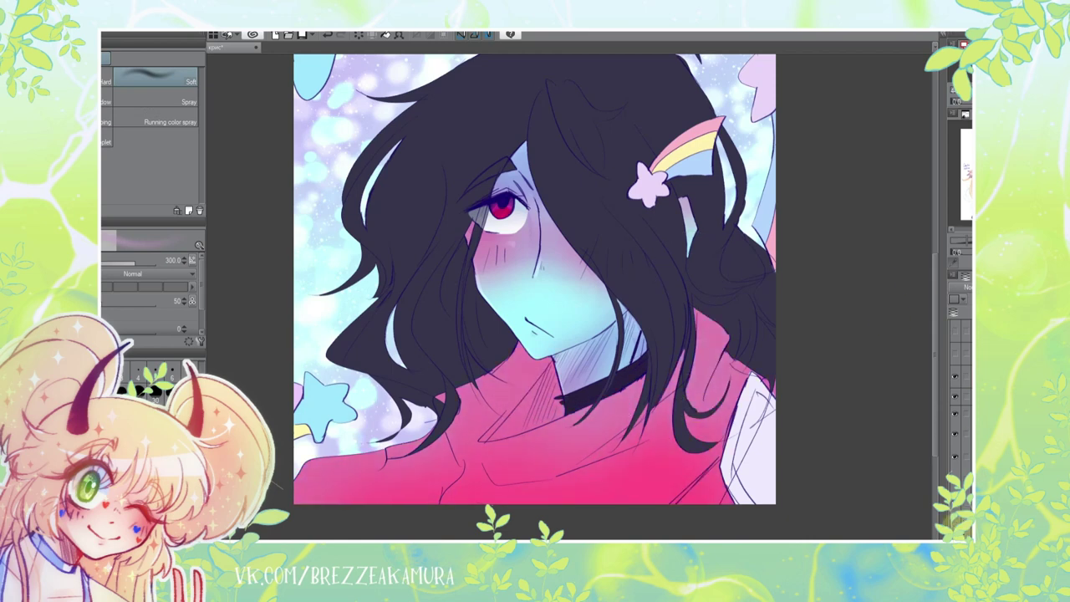
pyautogui.hotkey('ctrl', 'z')
# - Add purple strokes on the neck and right hair, then build up pink sweater shading
pyautogui.press('p')
pyautogui.moveTo(518, 368); pyautogui.dragTo(577, 426)
pyautogui.moveTo(693, 418)
pyautogui.mouseDown()
pyautogui.moveTo(757, 327)
pyautogui.moveTo(711, 368)
pyautogui.moveTo(762, 339)
pyautogui.mouseUp()
pyautogui.click(716, 485)
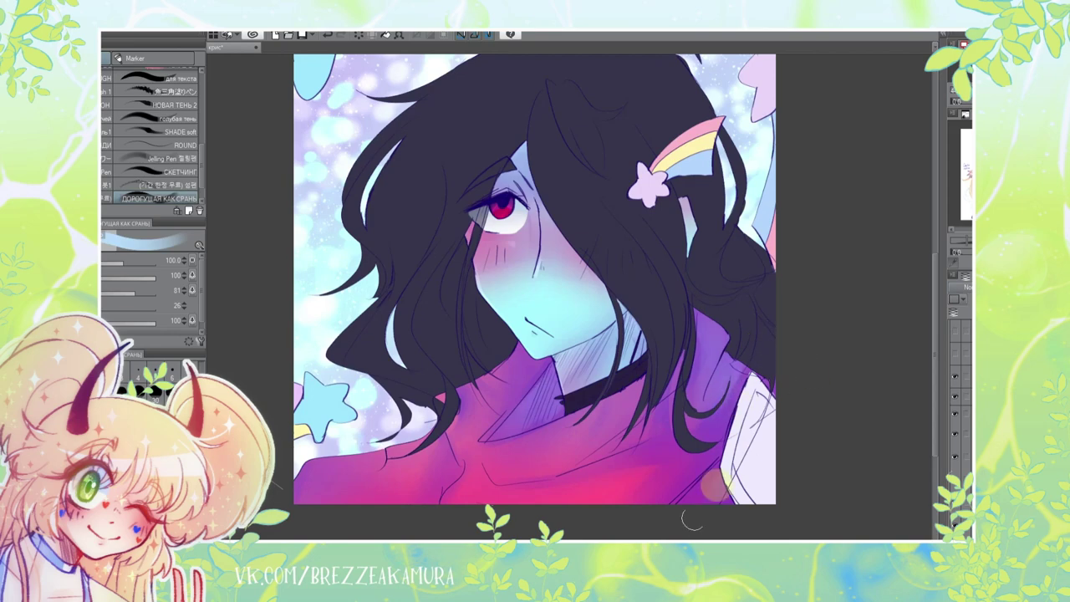
pyautogui.scroll(2, 719, 468)
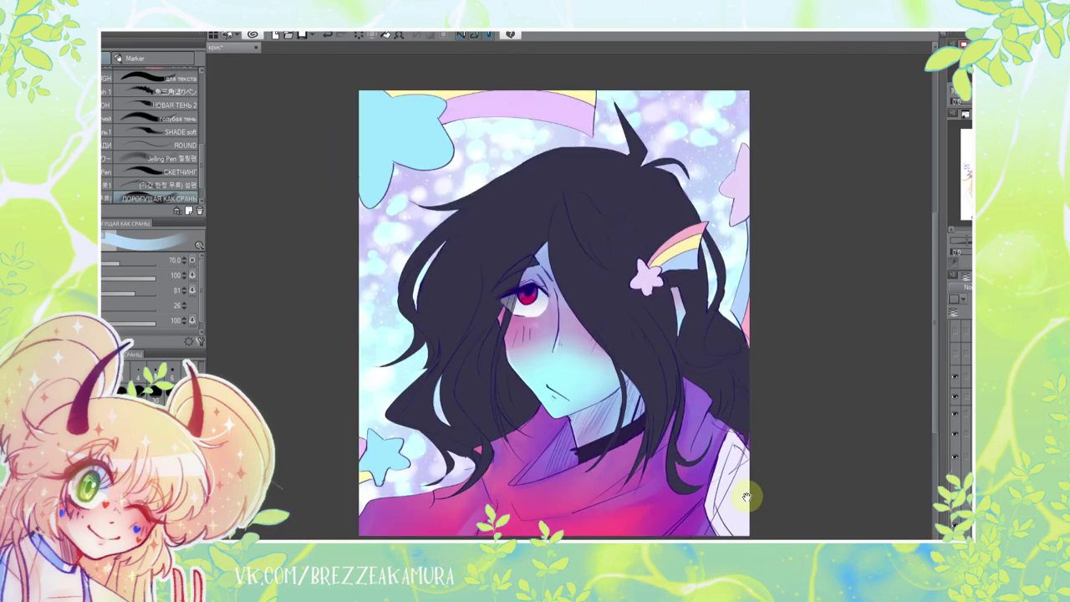
pyautogui.moveTo(407, 454)
pyautogui.mouseDown()
pyautogui.moveTo(418, 502)
pyautogui.moveTo(408, 465)
pyautogui.mouseUp()
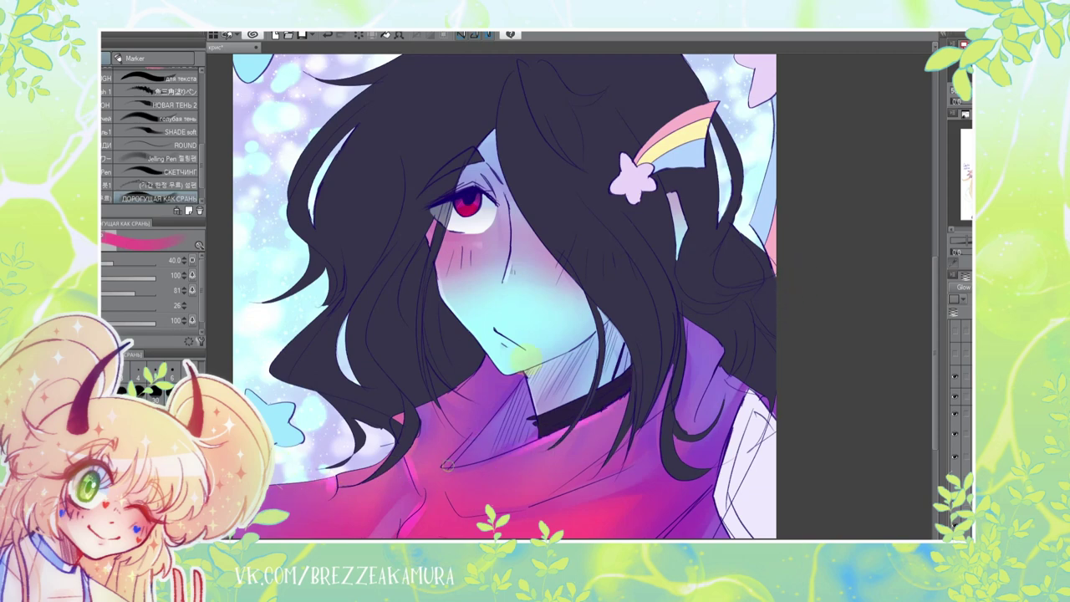
pyautogui.moveTo(422, 443); pyautogui.dragTo(431, 518)
pyautogui.scroll(-4, 428, 381)
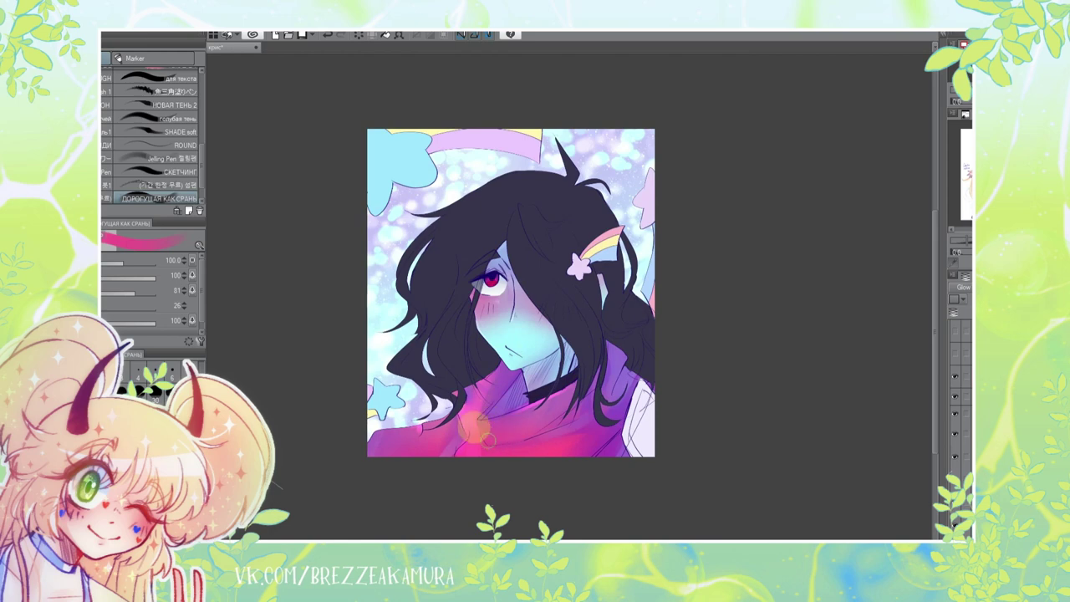
# - Blur-blend the shading across the neck and upper sweater
pyautogui.press('j')
pyautogui.scroll(3, 743, 370)
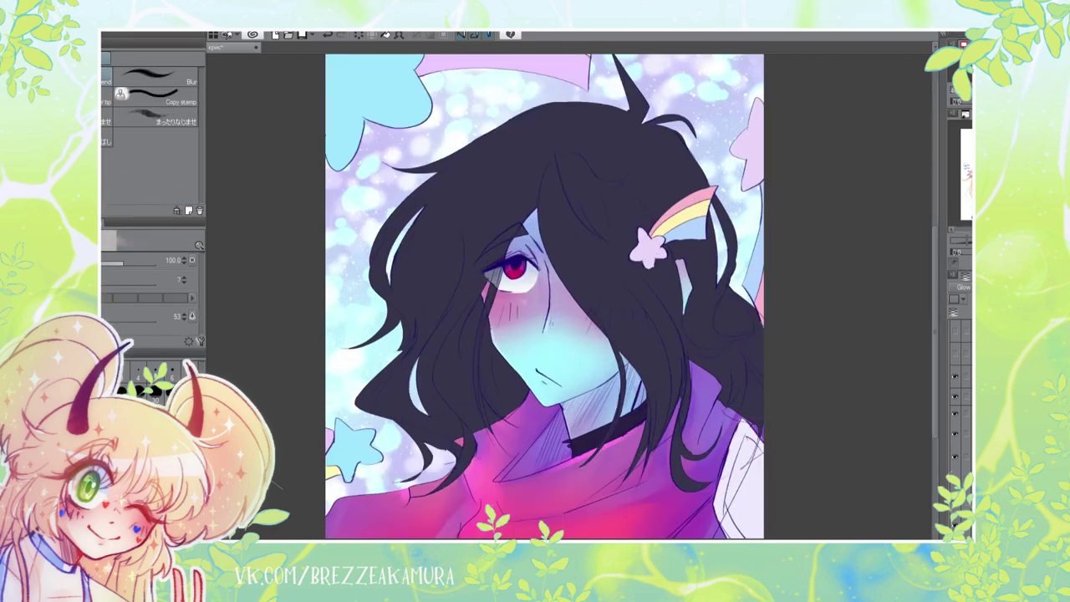
pyautogui.moveTo(602, 376); pyautogui.dragTo(468, 502)
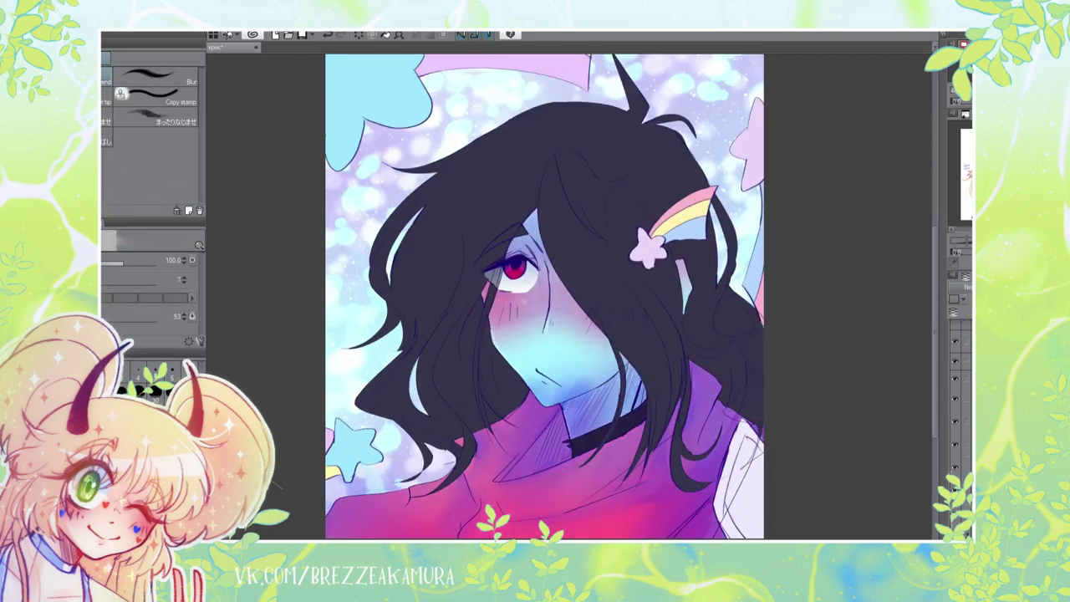
pyautogui.press('b')
pyautogui.scroll(-2, 134, 122)
pyautogui.scroll(-2, 143, 126)
pyautogui.scroll(-2, 151, 130)
pyautogui.scroll(-2, 159, 134)
pyautogui.scroll(2, 159, 134)
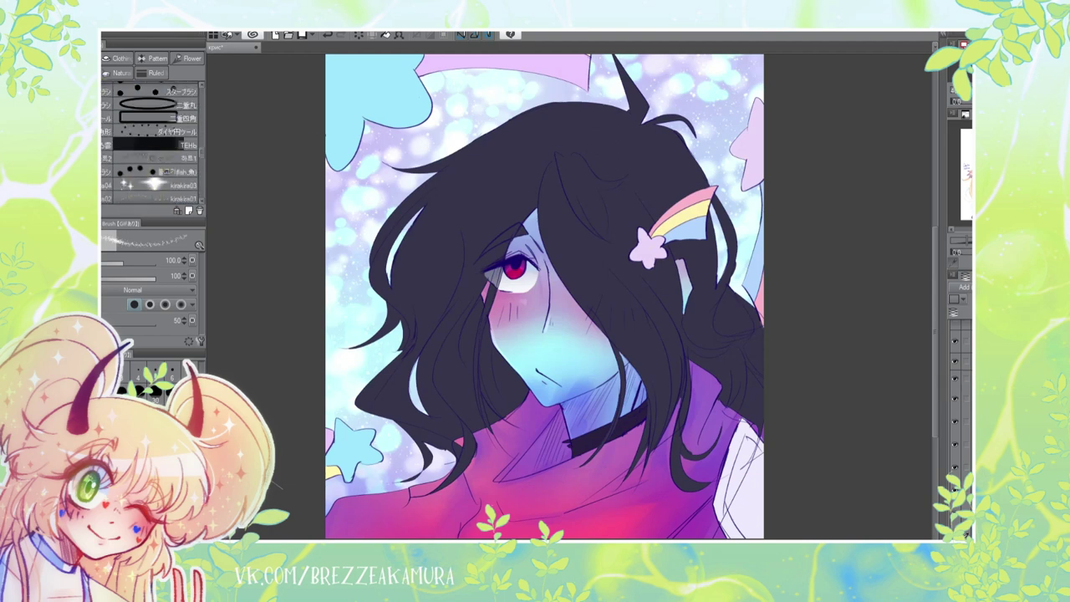
# - Try orange bokeh dabs on the chest with a bokeh brush on a Glow layer, then undo them
pyautogui.click(163, 146)
pyautogui.scroll(-3, 204, 164)
pyautogui.scroll(-2, 205, 167)
pyautogui.click(188, 166)
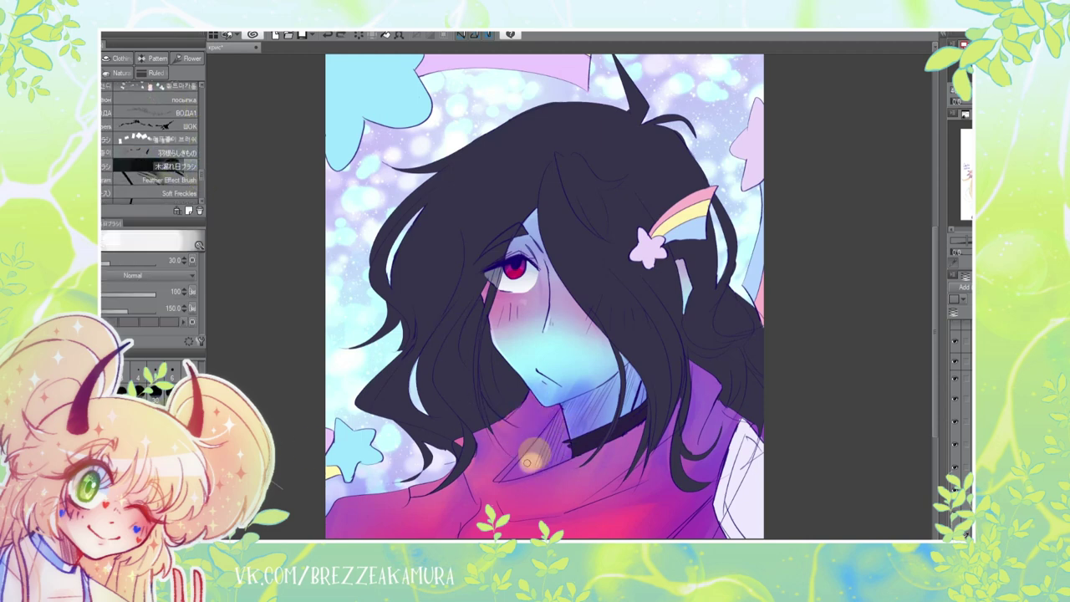
pyautogui.hotkey('alt', ']')
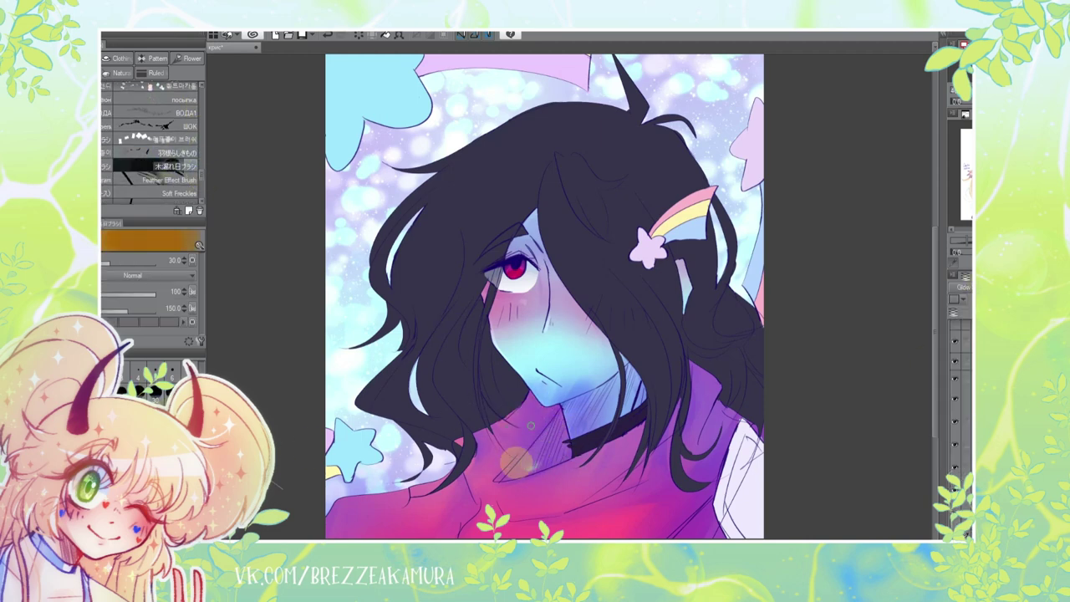
pyautogui.moveTo(532, 461)
pyautogui.mouseDown()
pyautogui.moveTo(550, 442)
pyautogui.moveTo(552, 464)
pyautogui.moveTo(706, 428)
pyautogui.moveTo(700, 497)
pyautogui.moveTo(575, 506)
pyautogui.mouseUp()
pyautogui.hotkey('ctrl', 'z')
pyautogui.hotkey('ctrl', 'z')
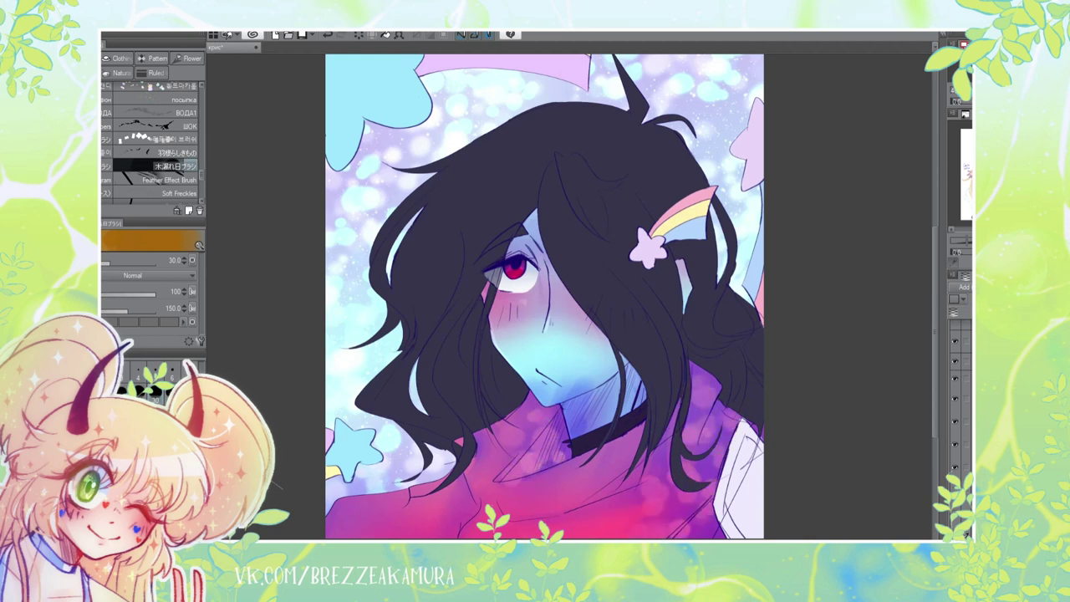
pyautogui.hotkey('ctrl', 'z')
pyautogui.hotkey('ctrl', 'z')
pyautogui.hotkey('ctrl', 'z')
pyautogui.hotkey('ctrl', 'z')
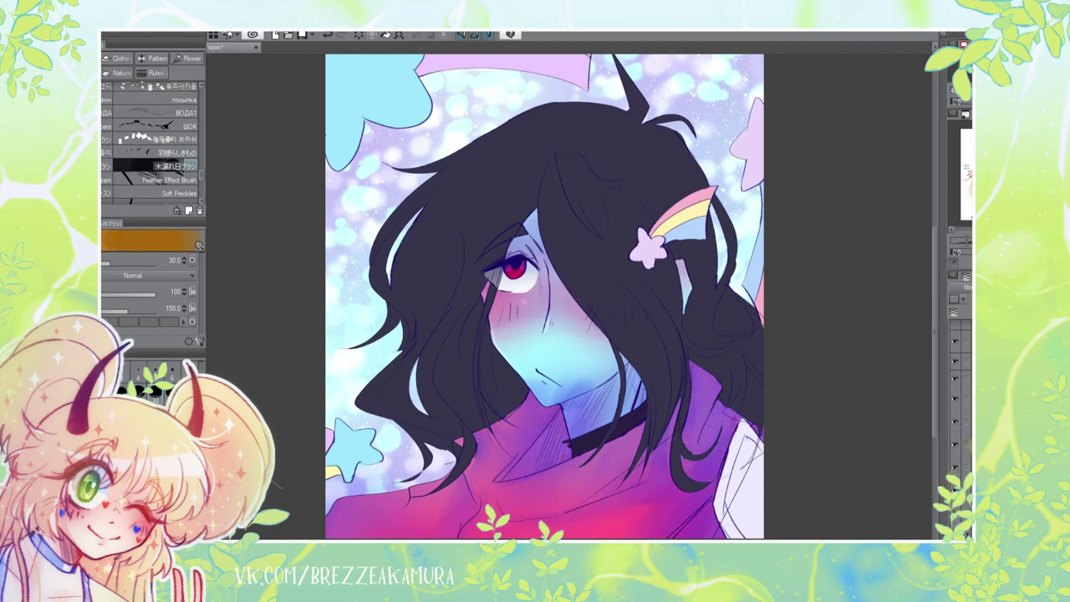
pyautogui.hotkey('ctrl', 'z')
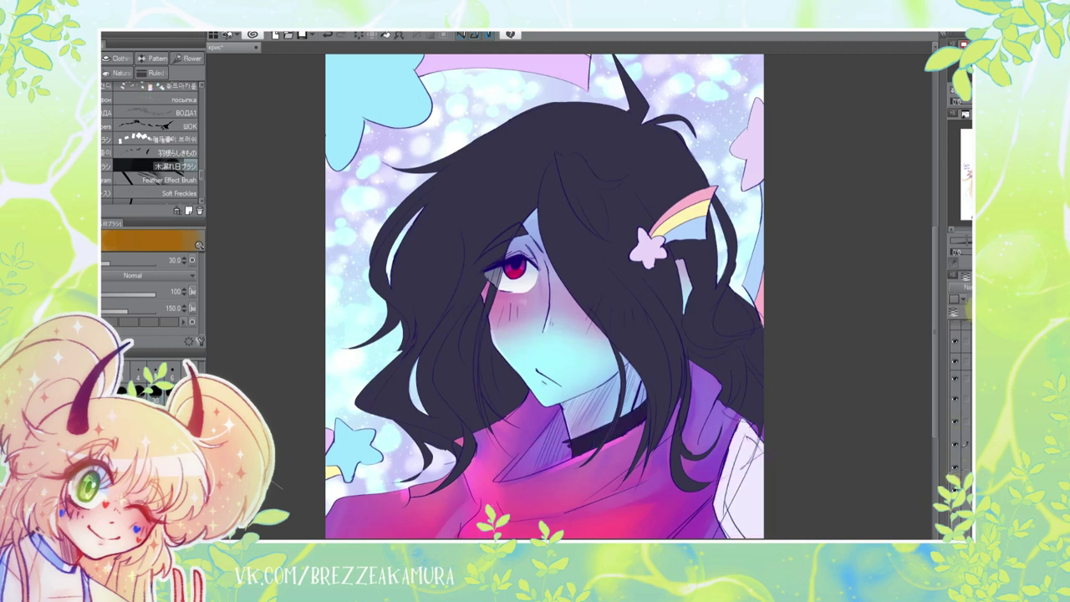
# - Paint a dark stroke on the sweater's right side, then try lightening the hair and undo it
pyautogui.press('i')
pyautogui.press('alt')
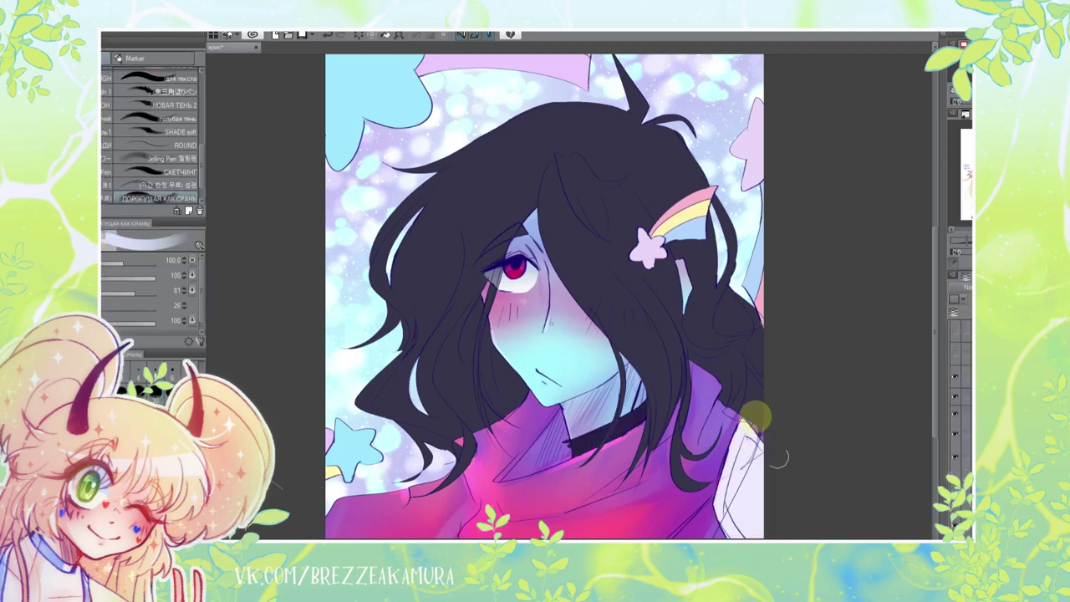
pyautogui.moveTo(752, 527); pyautogui.dragTo(782, 462)
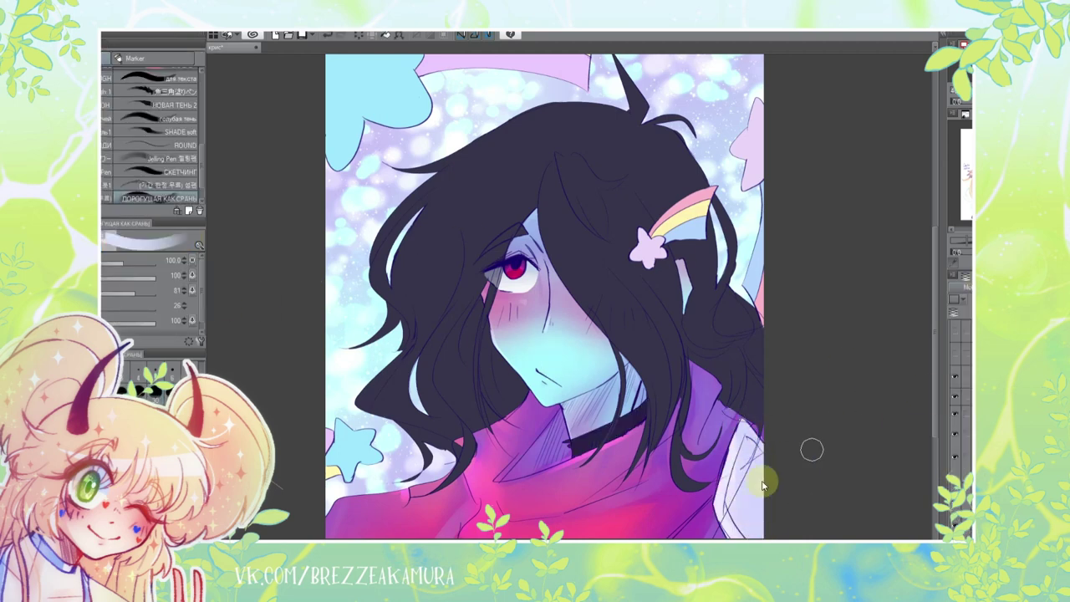
pyautogui.moveTo(729, 333); pyautogui.dragTo(725, 373)
pyautogui.scroll(2, 726, 373)
pyautogui.press('b')
pyautogui.moveTo(407, 365)
pyautogui.mouseDown()
pyautogui.moveTo(852, 374)
pyautogui.moveTo(769, 454)
pyautogui.moveTo(704, 393)
pyautogui.mouseUp()
pyautogui.scroll(-1, 769, 454)
pyautogui.hotkey('ctrl', 'z')
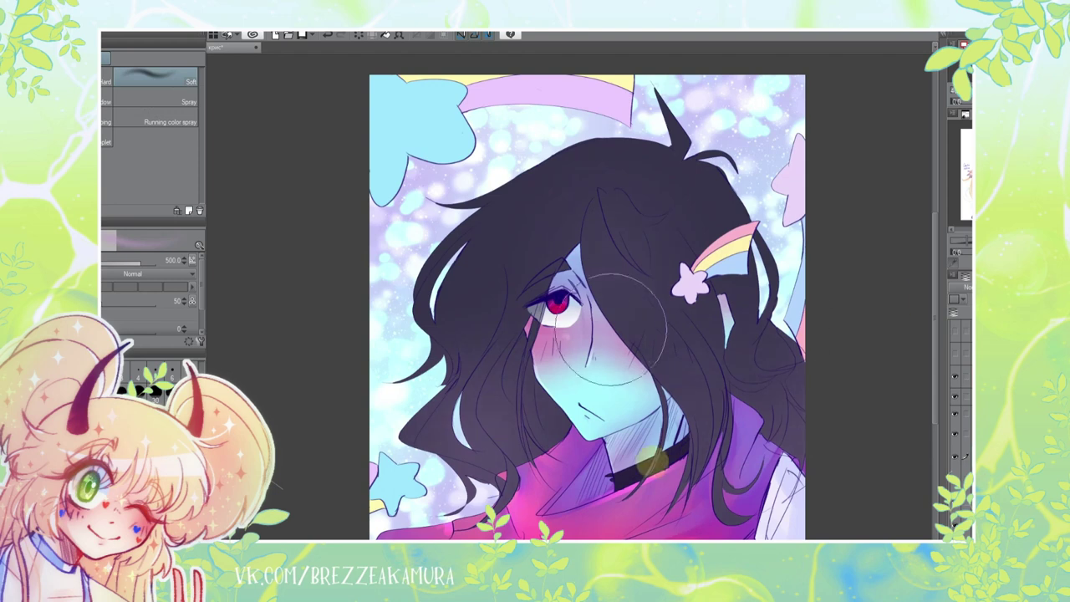
# - Darken the upper-right hair near the clip with a size-400 airbrush, then shade the upper hair purple
pyautogui.click(198, 293)
pyautogui.moveTo(711, 192)
pyautogui.mouseDown()
pyautogui.moveTo(773, 311)
pyautogui.moveTo(749, 476)
pyautogui.mouseUp()
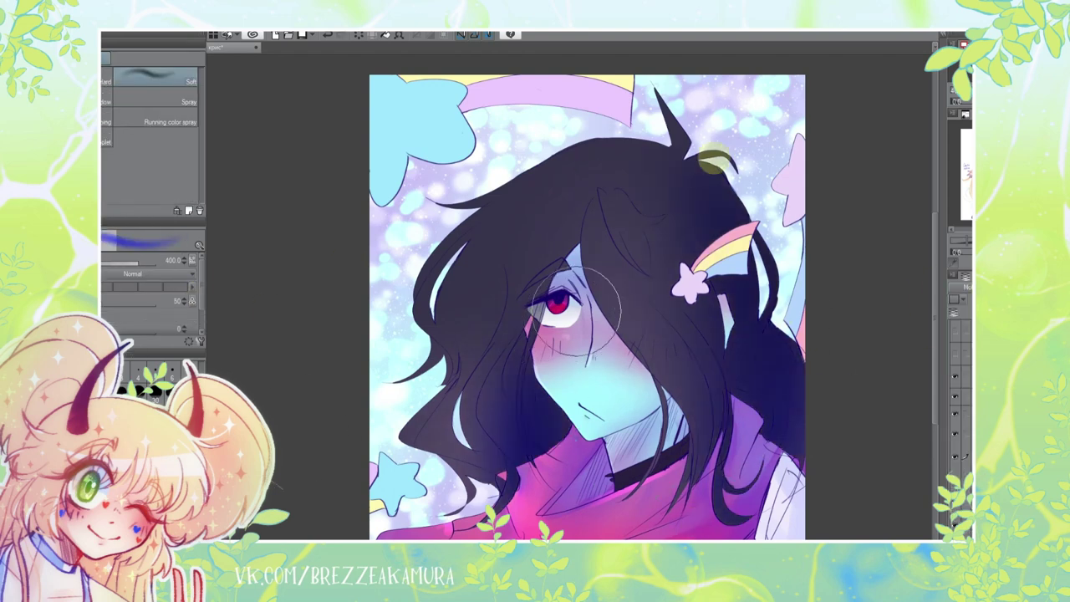
pyautogui.press('p')
pyautogui.scroll(2, 726, 297)
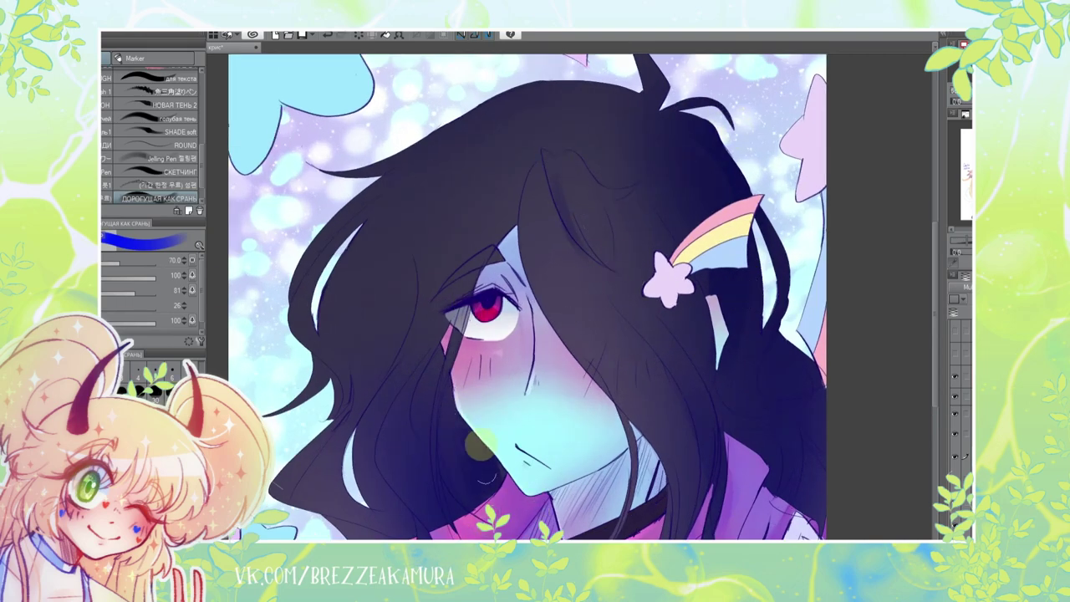
pyautogui.moveTo(390, 526); pyautogui.dragTo(381, 472)
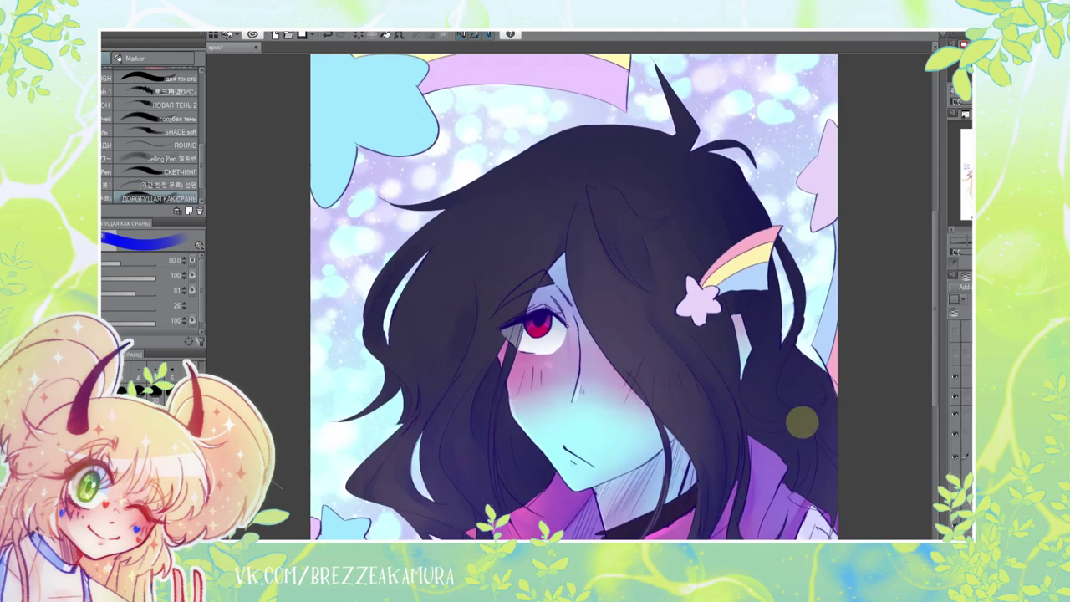
pyautogui.press('i')
pyautogui.press('b')
pyautogui.moveTo(407, 215); pyautogui.dragTo(490, 179)
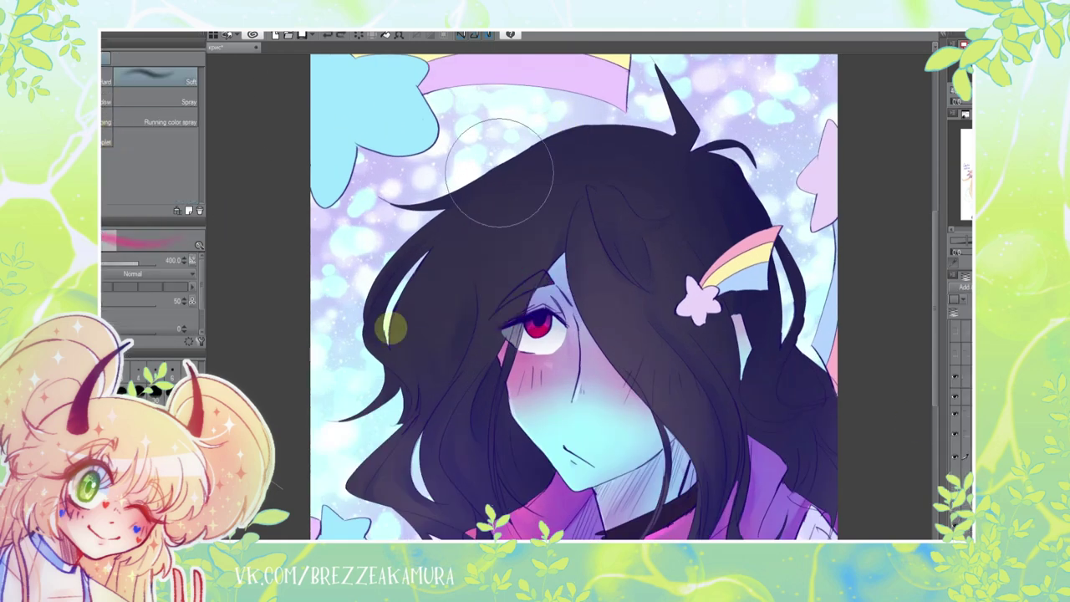
# - Paint magenta shading over the upper hair and soften it with the blending brush
pyautogui.press('b')
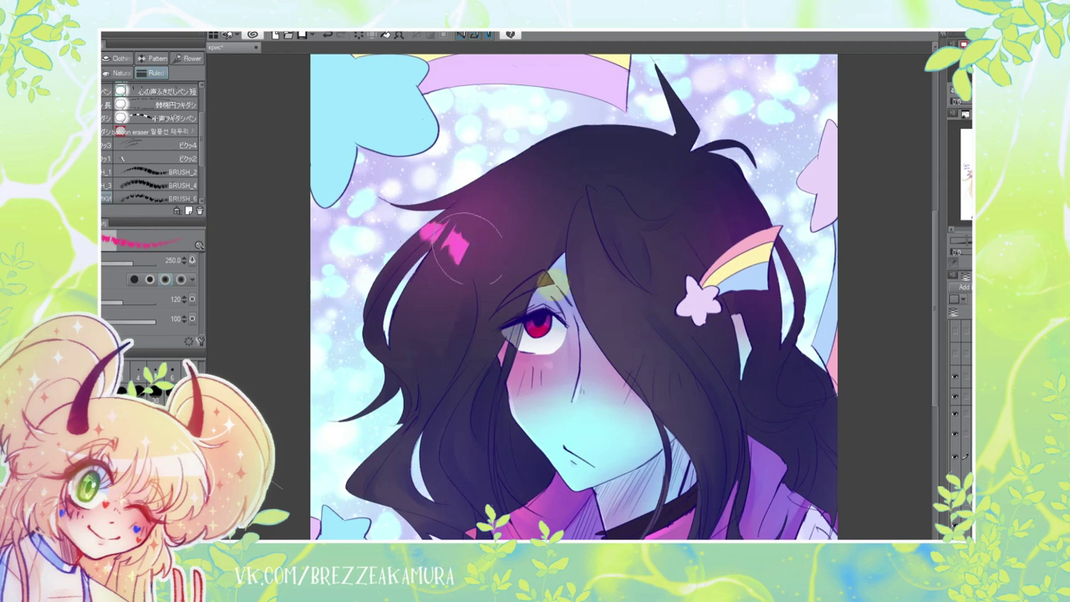
pyautogui.moveTo(502, 238)
pyautogui.mouseDown()
pyautogui.moveTo(440, 179)
pyautogui.moveTo(502, 243)
pyautogui.mouseUp()
pyautogui.hotkey('ctrl', 'z')
pyautogui.moveTo(468, 209); pyautogui.dragTo(501, 243)
pyautogui.hotkey('ctrl', 'z')
pyautogui.moveTo(493, 151); pyautogui.dragTo(636, 293)
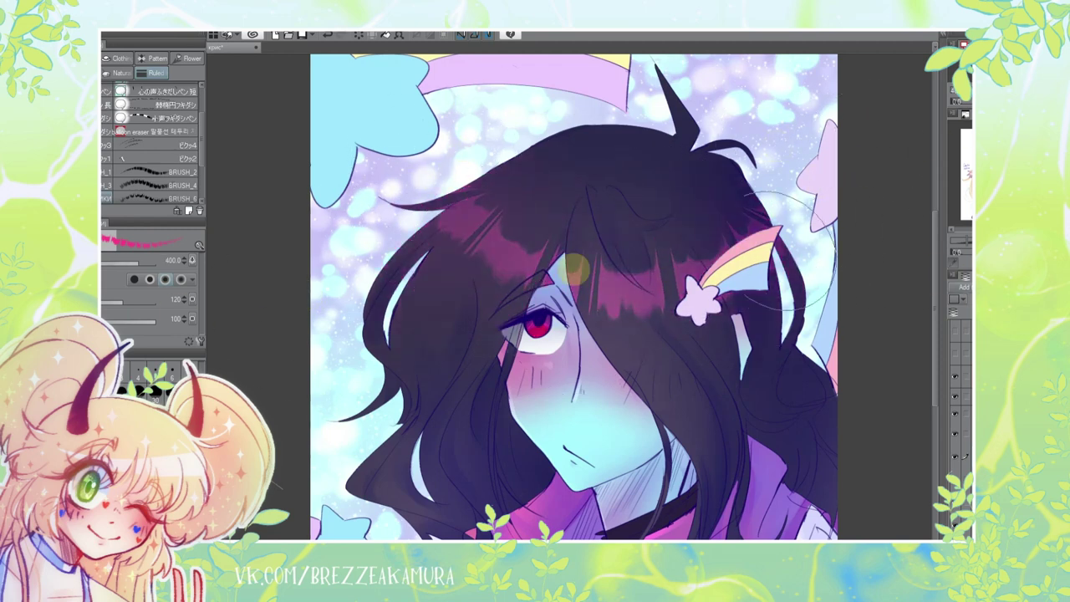
pyautogui.press('j')
pyautogui.moveTo(586, 318); pyautogui.dragTo(635, 241)
pyautogui.press('p')
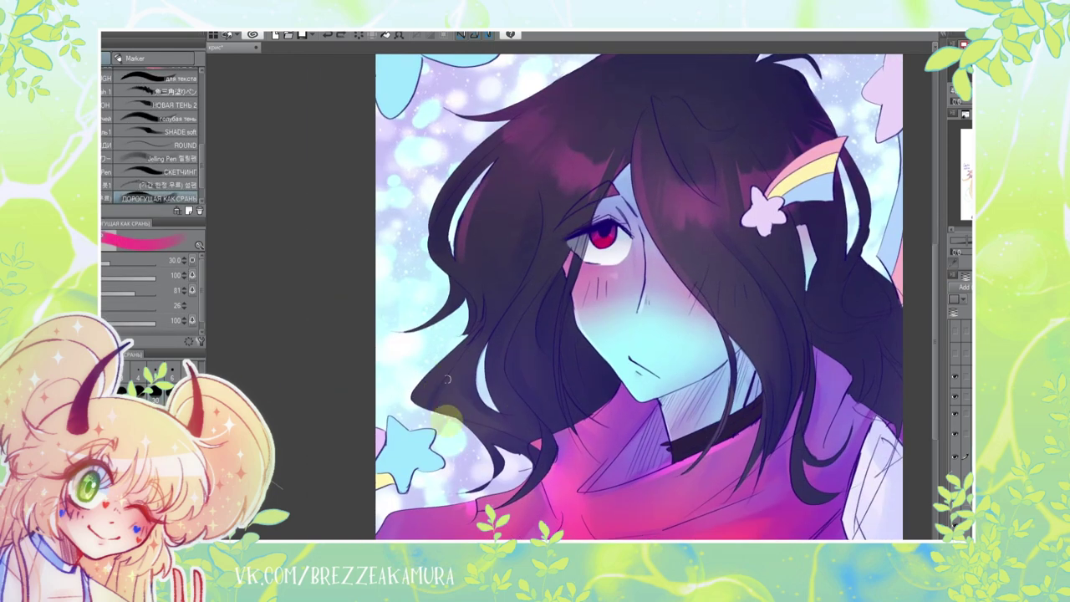
# - Zoom out, pan the view right, and undo the green blob on the cheek
pyautogui.scroll(-1, 514, 179)
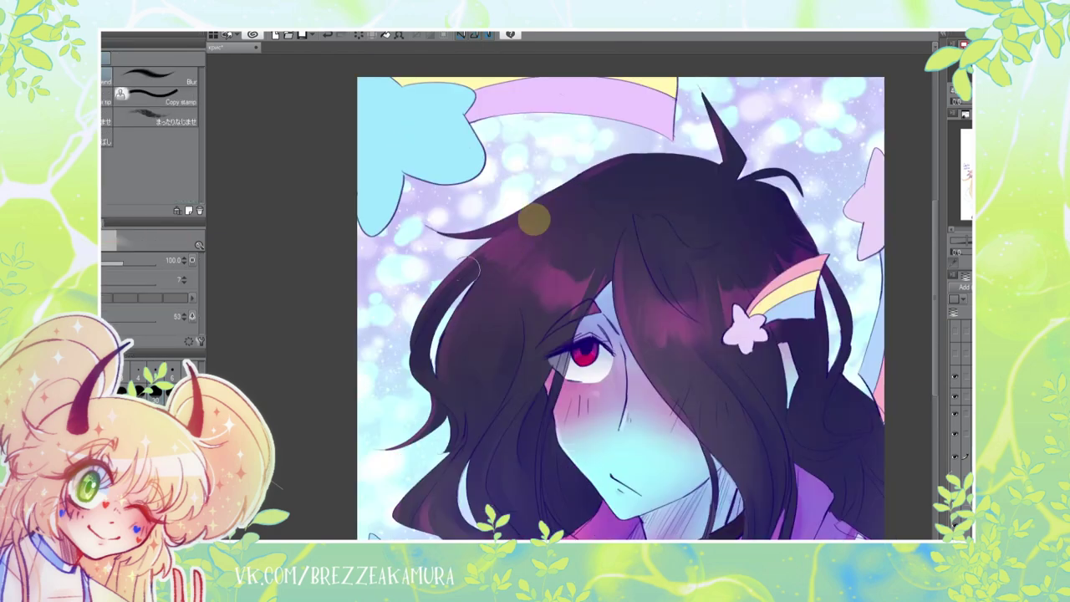
pyautogui.scroll(-1, 591, 117)
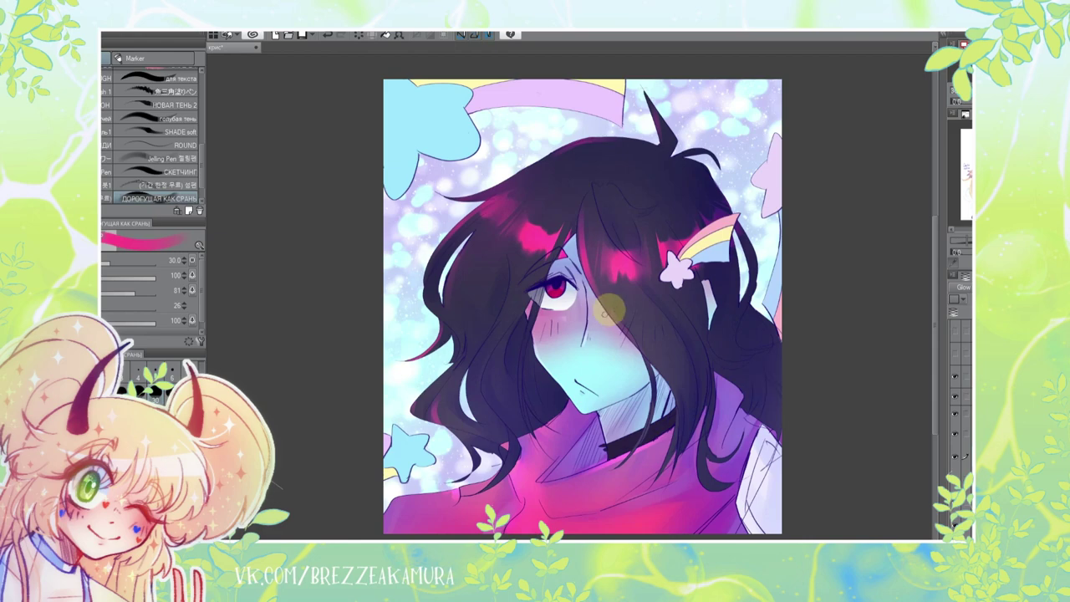
pyautogui.scroll(1, 608, 309)
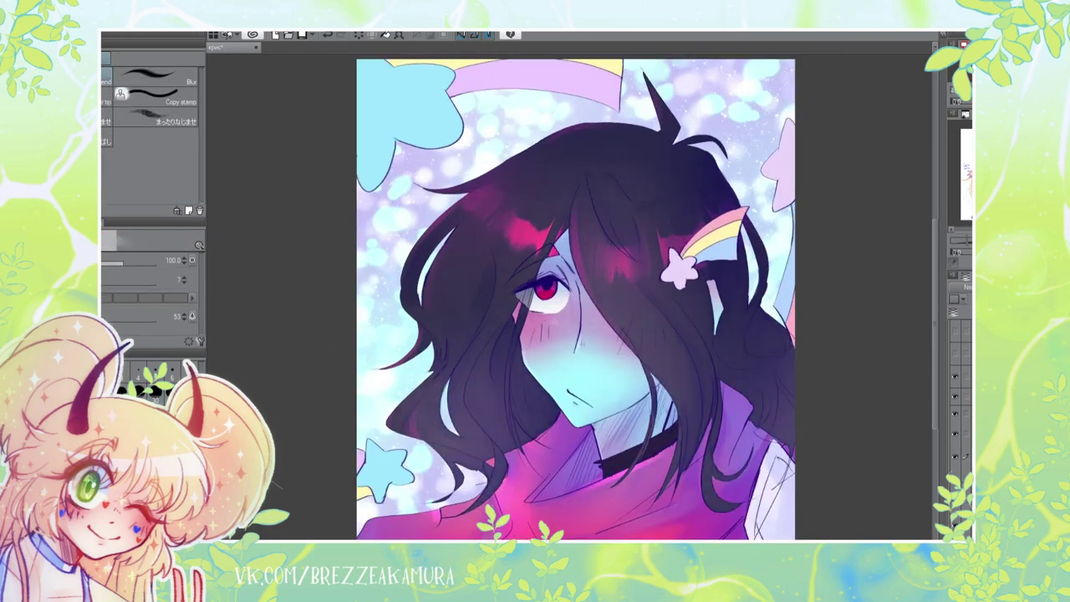
pyautogui.moveTo(902, 466); pyautogui.dragTo(961, 458)
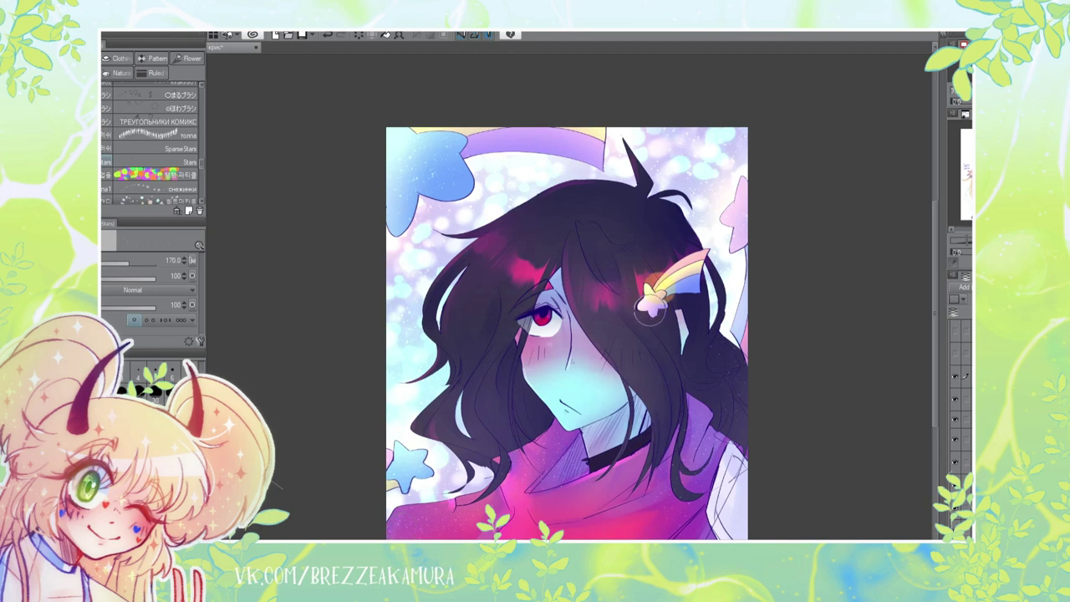
pyautogui.hotkey('ctrl', 'z')
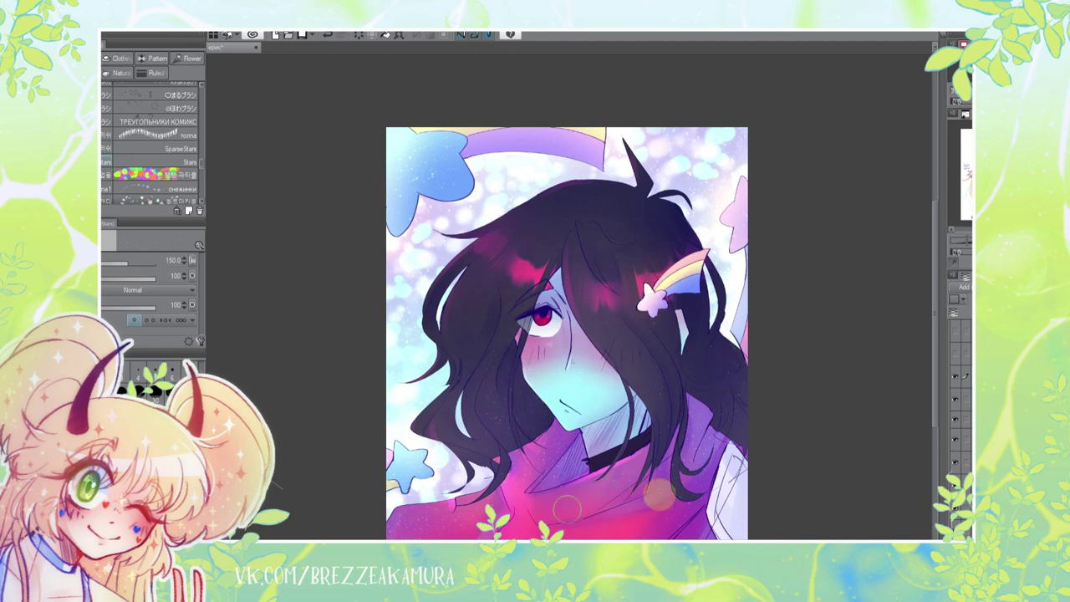
# - Apply a Gaussian blur of strength 19.85 to the star layer
pyautogui.click(226, 25)
pyautogui.click(334, 37)
pyautogui.moveTo(162, 219); pyautogui.dragTo(188, 226)
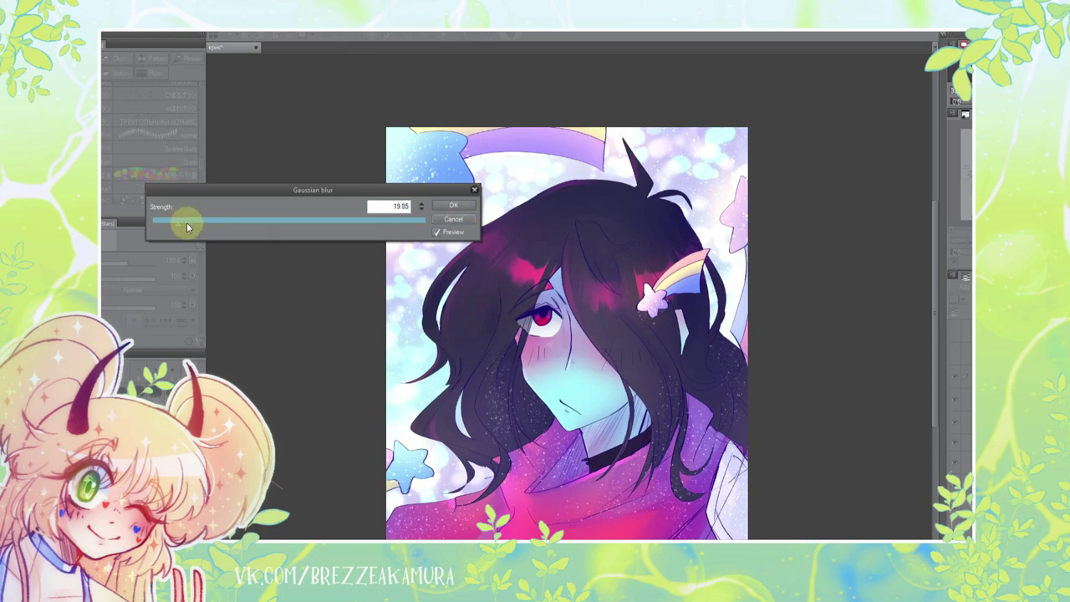
pyautogui.click(453, 205)
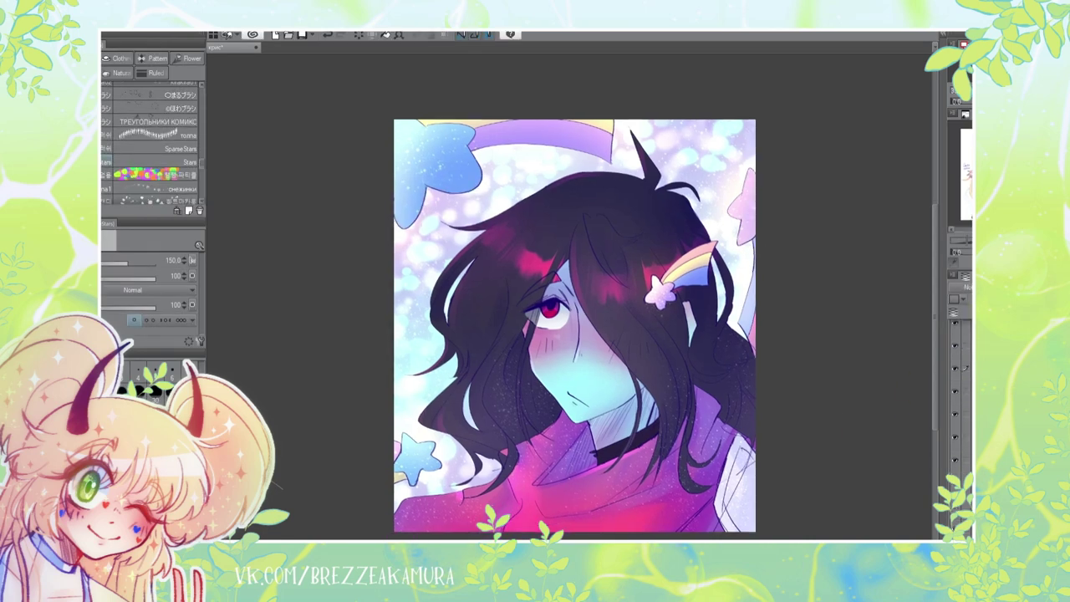
# - Toggle between marker and blending brushes while zooming the view
pyautogui.press('p')
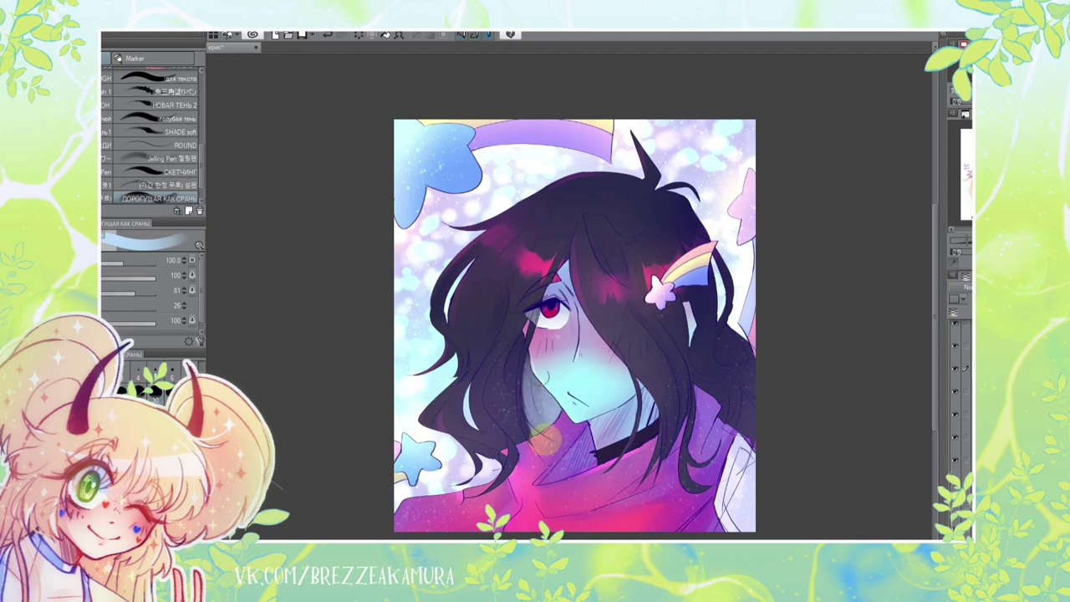
pyautogui.scroll(1, 501, 385)
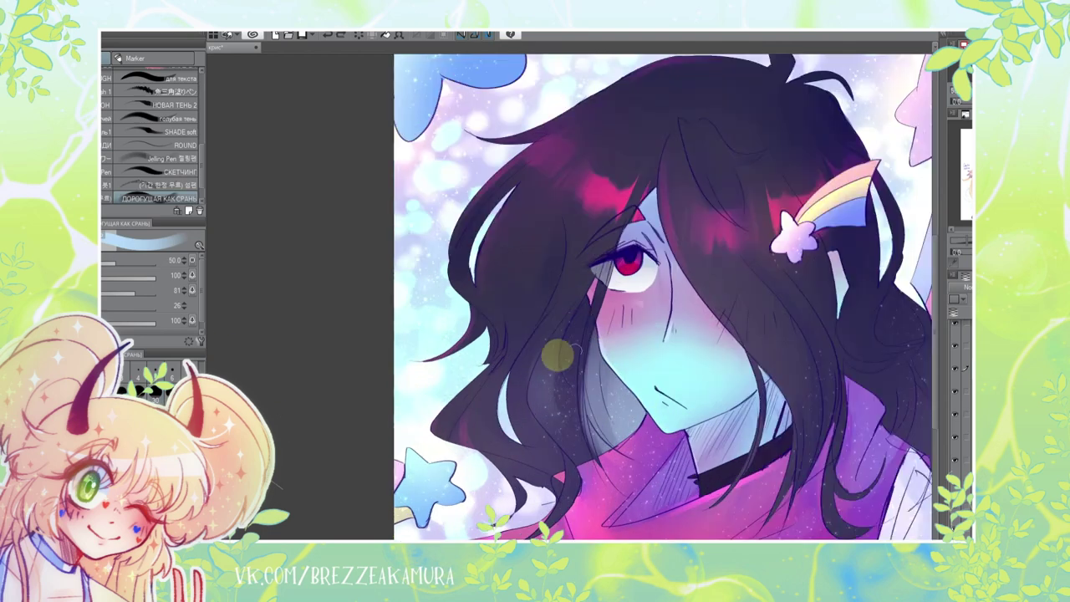
pyautogui.press('j')
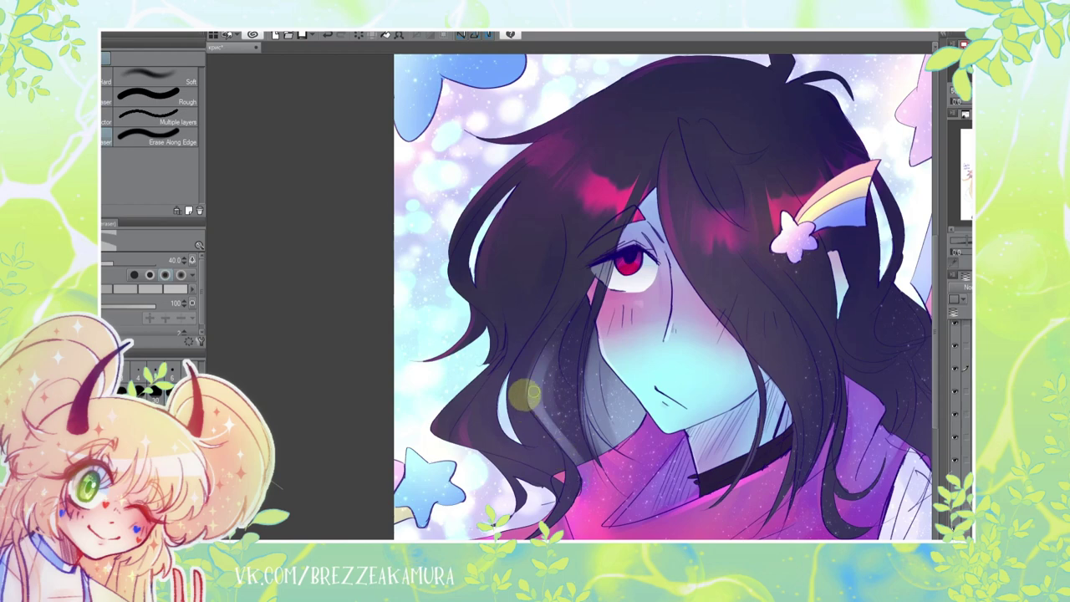
pyautogui.press('p')
pyautogui.scroll(-2, 472, 368)
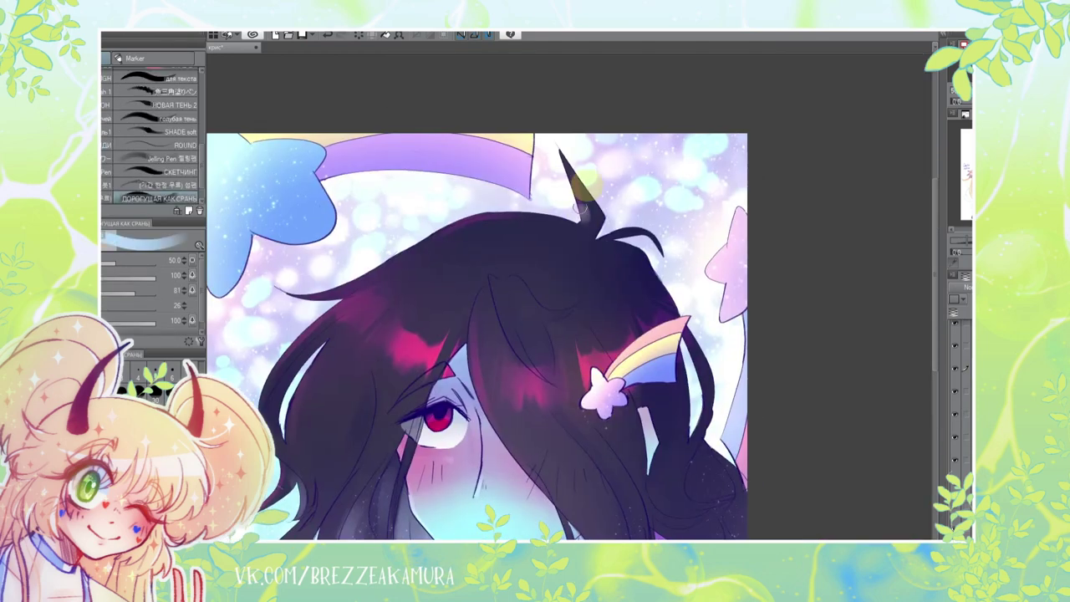
pyautogui.scroll(2, 715, 343)
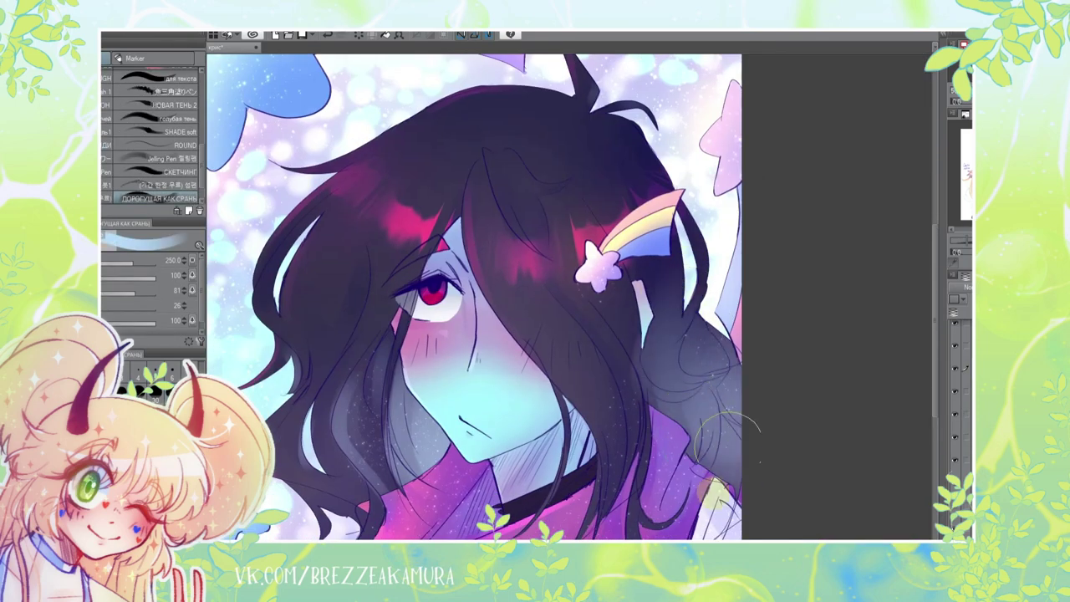
pyautogui.scroll(-1, 719, 401)
pyautogui.press('j')
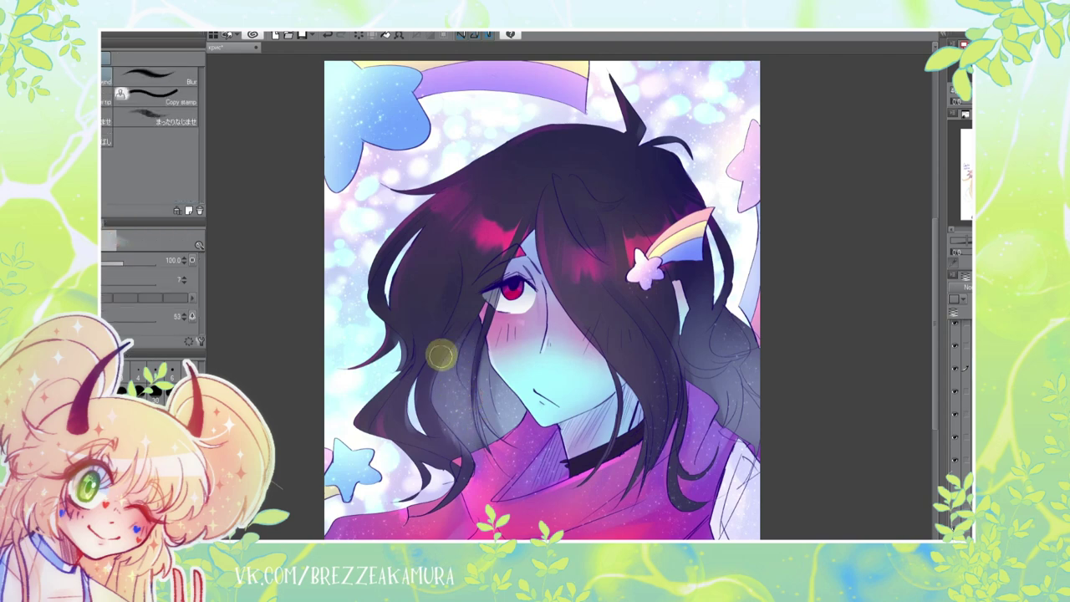
pyautogui.press('p')
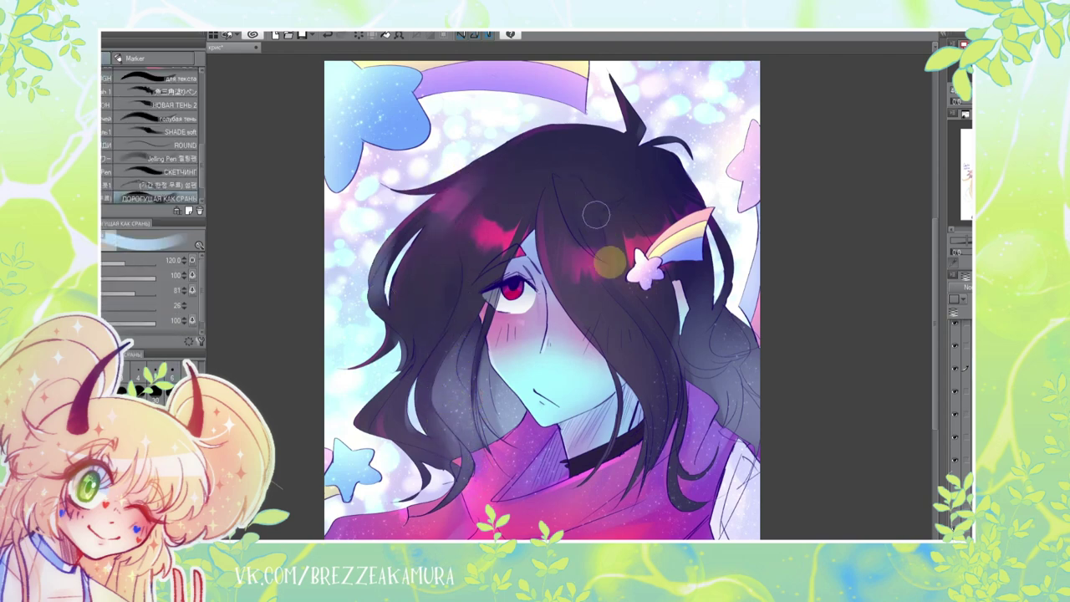
# - Dab a bright glint on the iris centre and paint a warm glow on the lower iris
pyautogui.scroll(1, 753, 270)
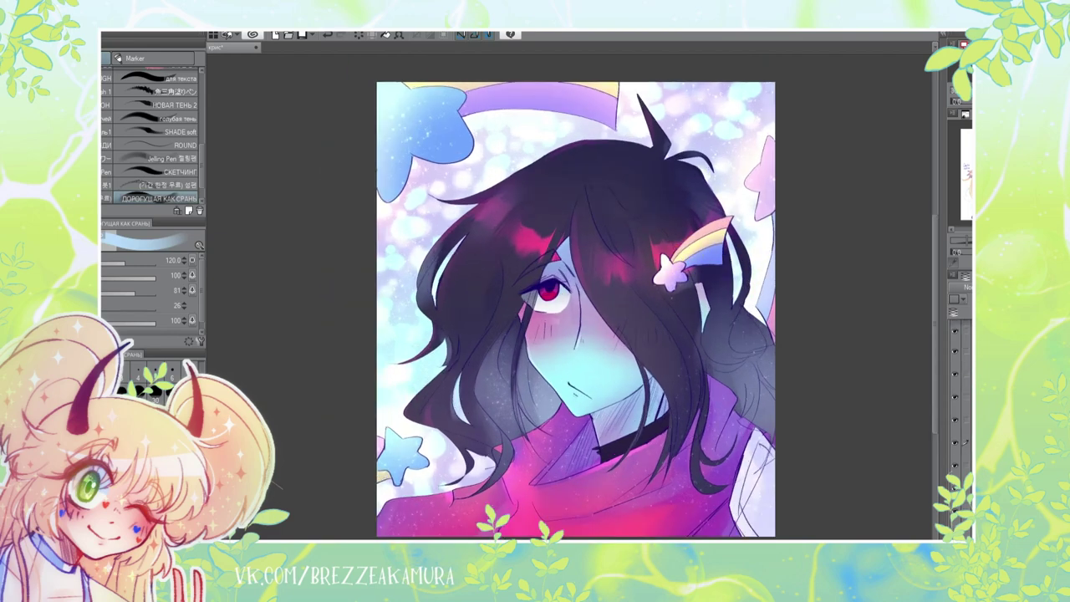
pyautogui.scroll(-1, 816, 435)
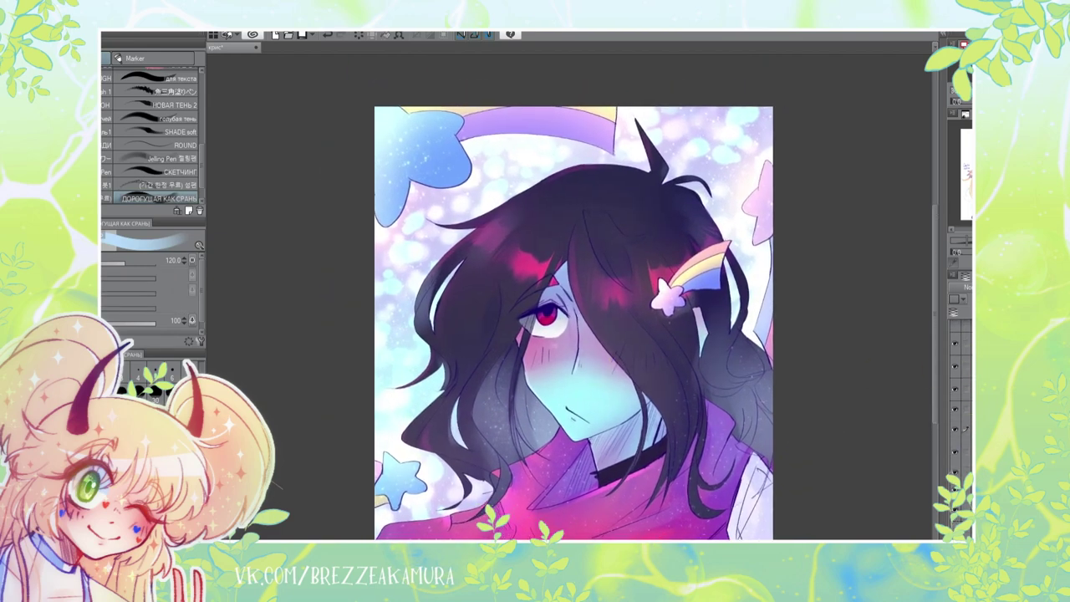
pyautogui.scroll(4, 502, 284)
pyautogui.scroll(1, 502, 284)
pyautogui.press('b')
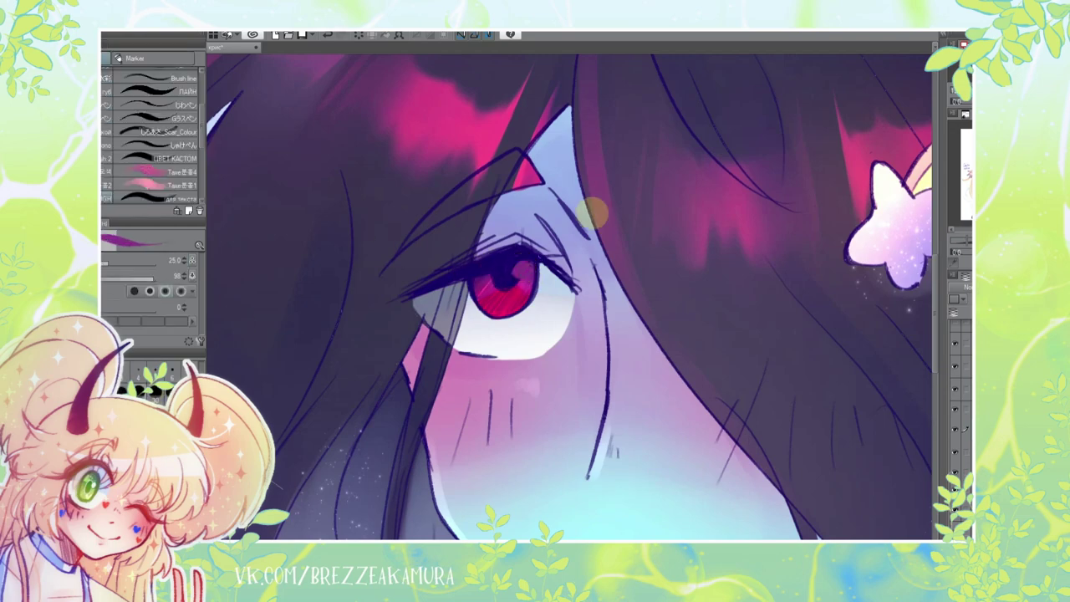
pyautogui.click(520, 268)
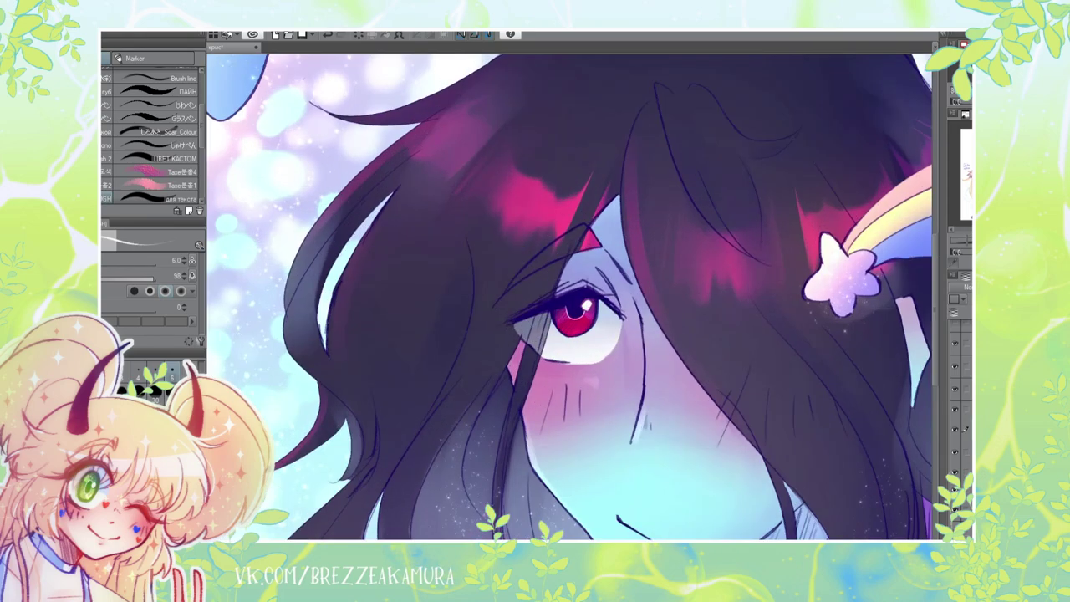
pyautogui.moveTo(117, 281); pyautogui.dragTo(107, 262)
pyautogui.moveTo(558, 328); pyautogui.dragTo(577, 318)
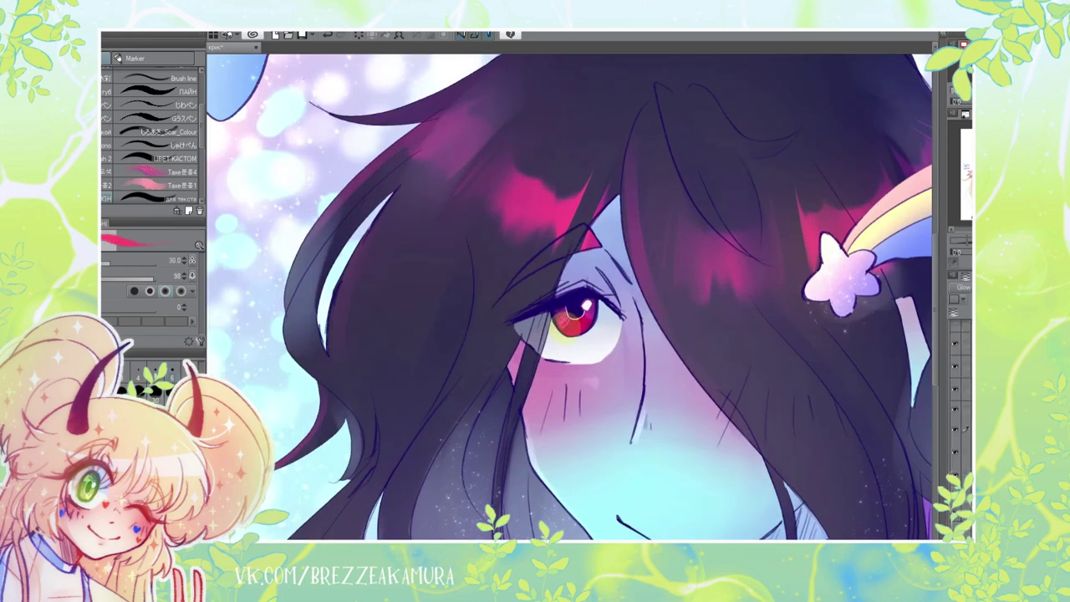
pyautogui.scroll(-5, 790, 386)
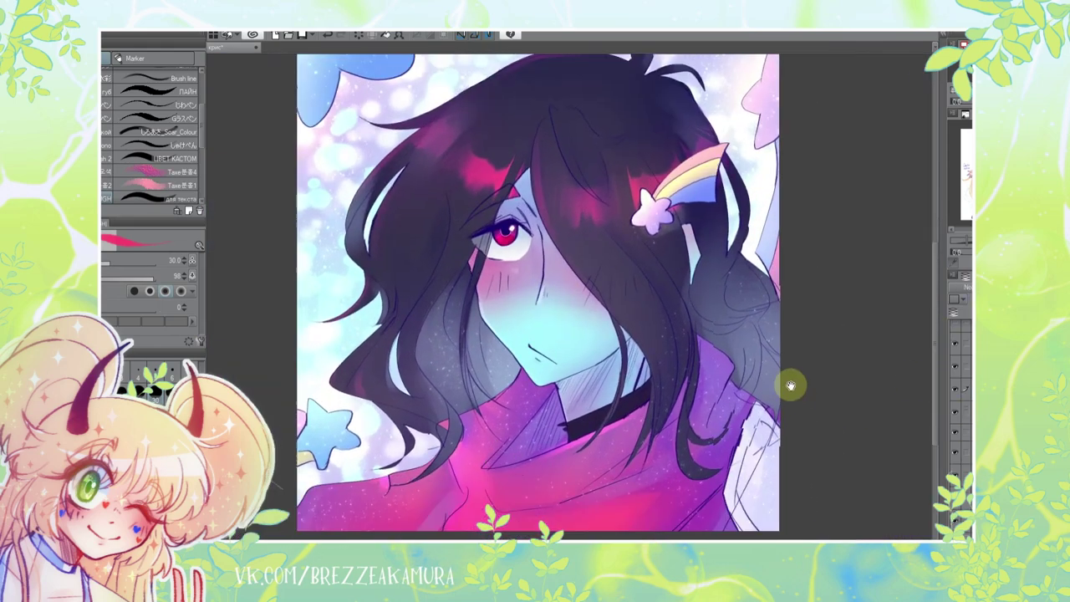
pyautogui.moveTo(791, 385); pyautogui.dragTo(791, 372)
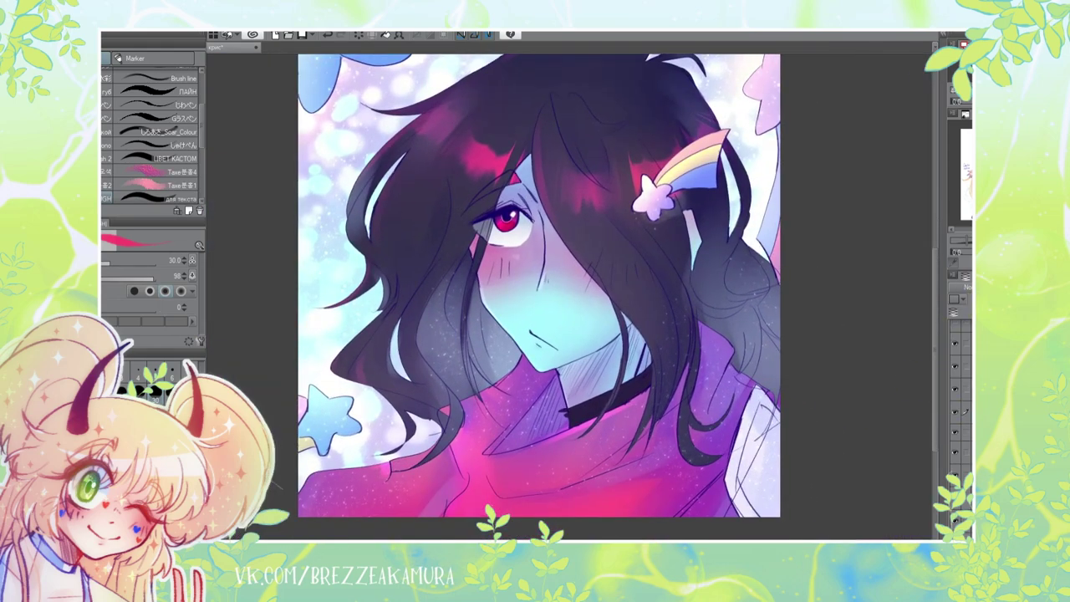
pyautogui.press('b')
pyautogui.scroll(-2, 645, 418)
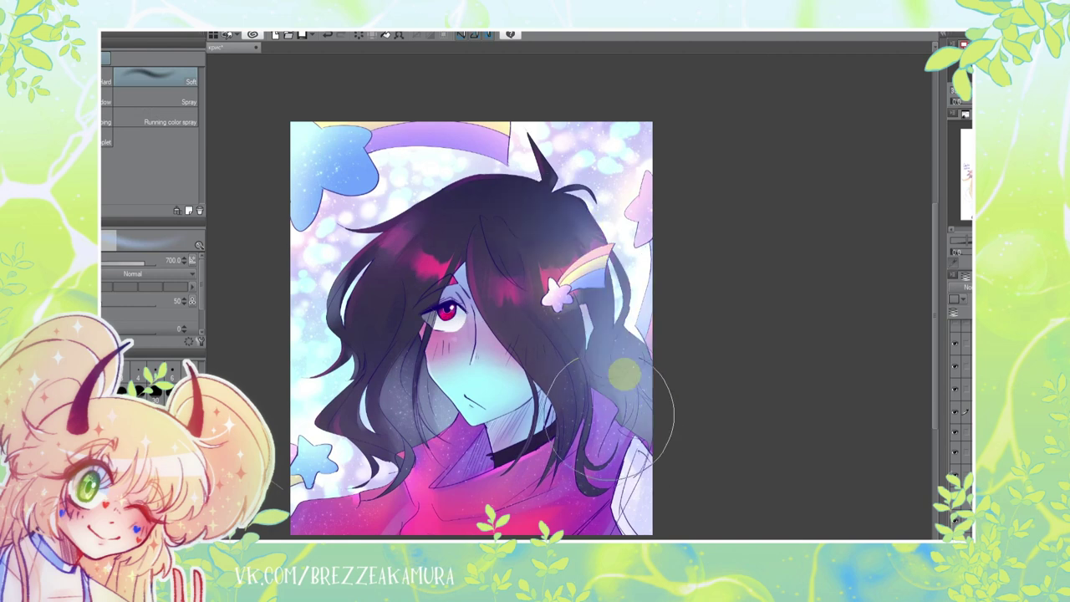
# - Spray a purple haze down the right side over the shirt and right-side hair
pyautogui.moveTo(645, 251); pyautogui.dragTo(644, 502)
pyautogui.moveTo(627, 268); pyautogui.dragTo(618, 518)
pyautogui.moveTo(594, 251); pyautogui.dragTo(585, 518)
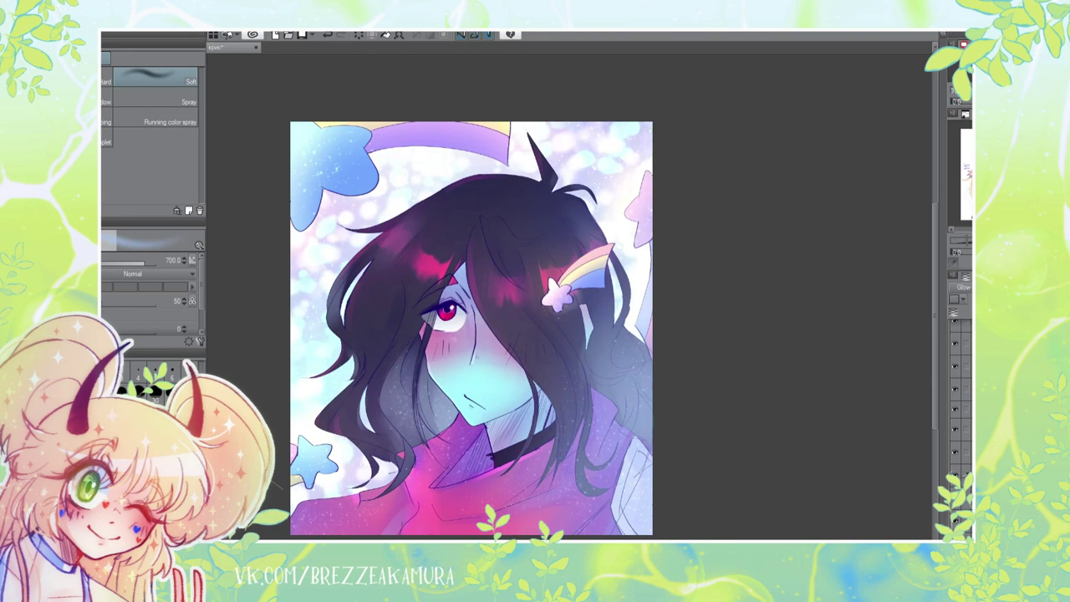
# - Select the Glow layer and pick a decoration brush preset
pyautogui.moveTo(468, 326); pyautogui.dragTo(503, 313)
pyautogui.press('b')
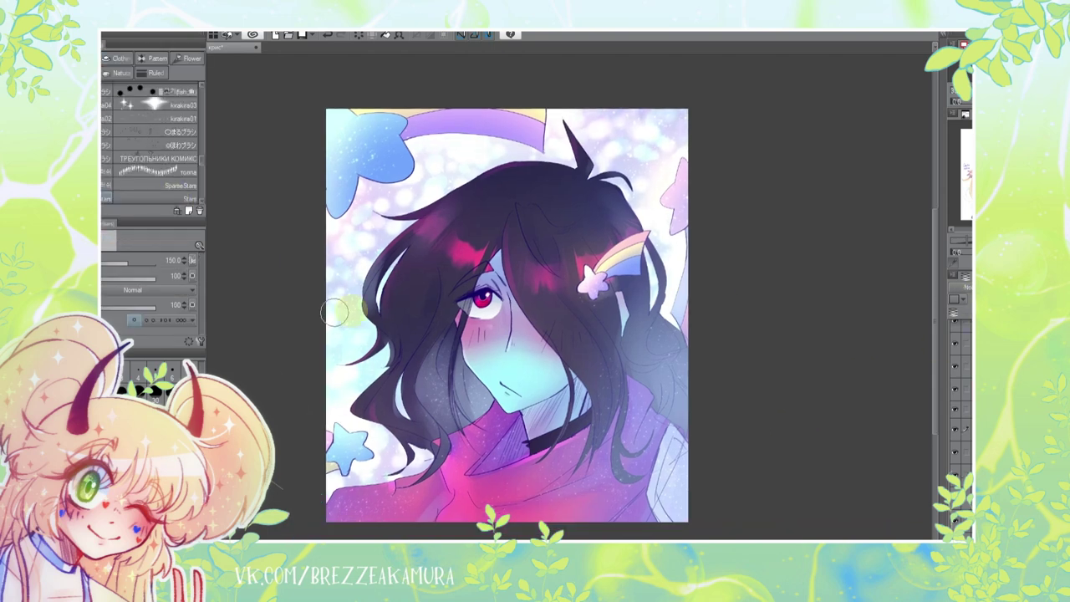
pyautogui.click(955, 335)
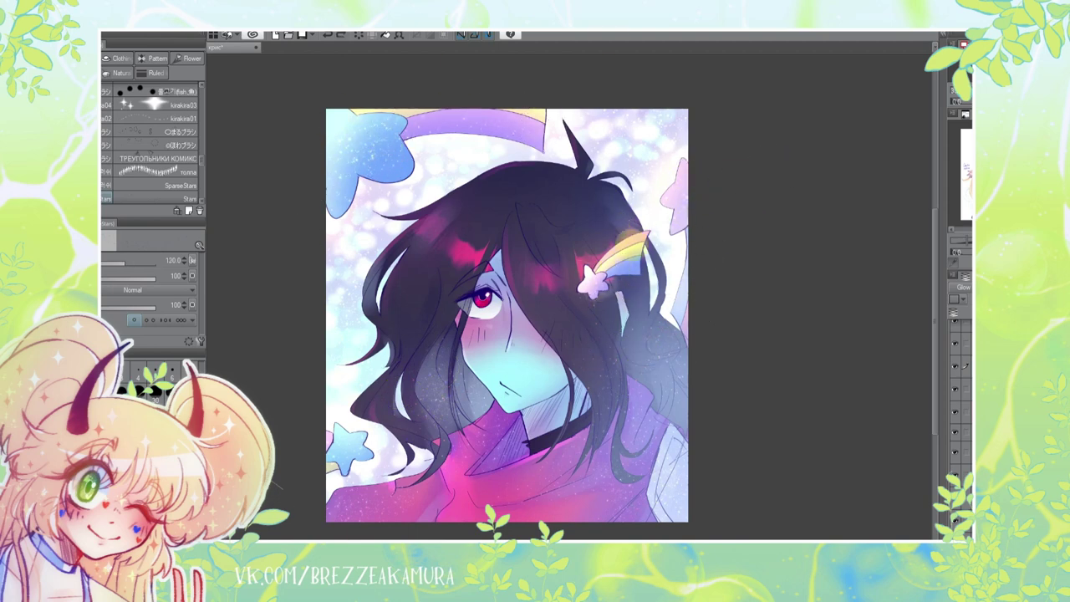
pyautogui.moveTo(466, 399)
pyautogui.mouseDown()
pyautogui.moveTo(703, 424)
pyautogui.moveTo(698, 432)
pyautogui.mouseUp()
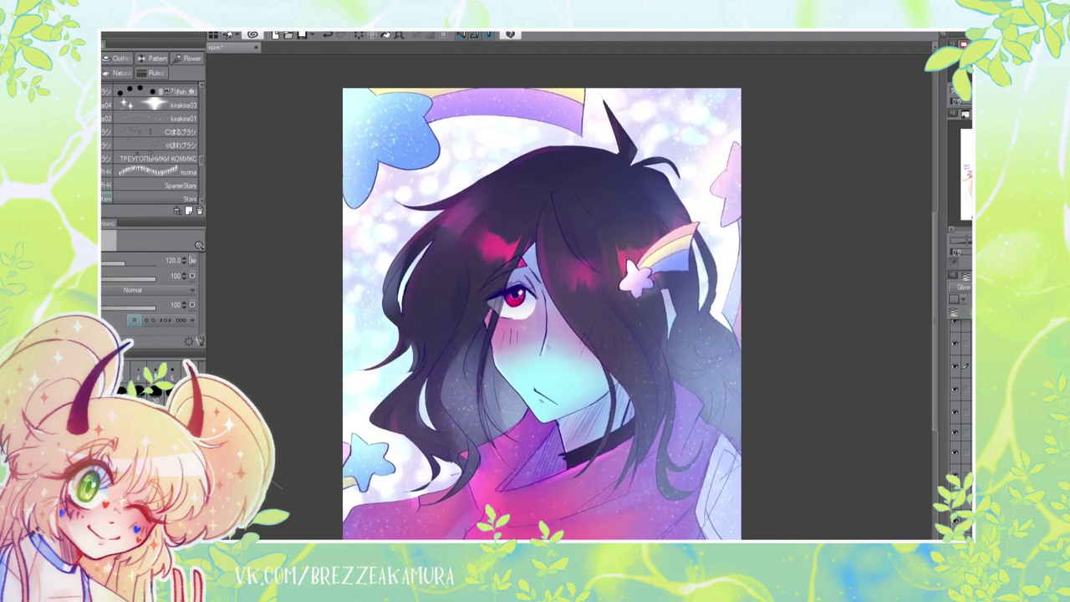
pyautogui.moveTo(201, 164); pyautogui.dragTo(204, 198)
pyautogui.click(159, 109)
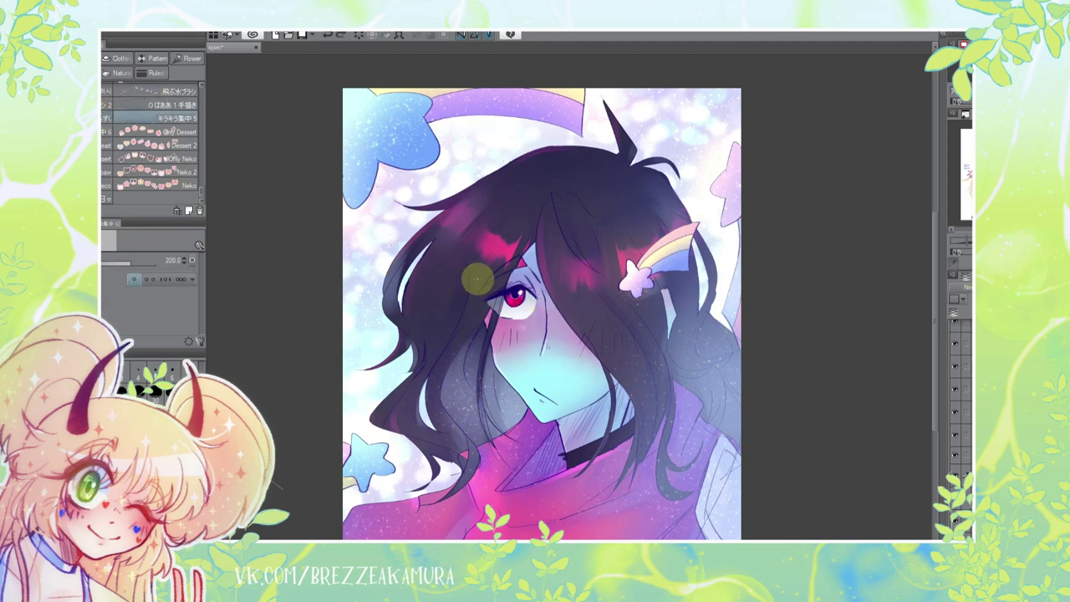
# - Draw hand-drawn radial sparkle lines around the head and enlarge them to fit
pyautogui.click(168, 105)
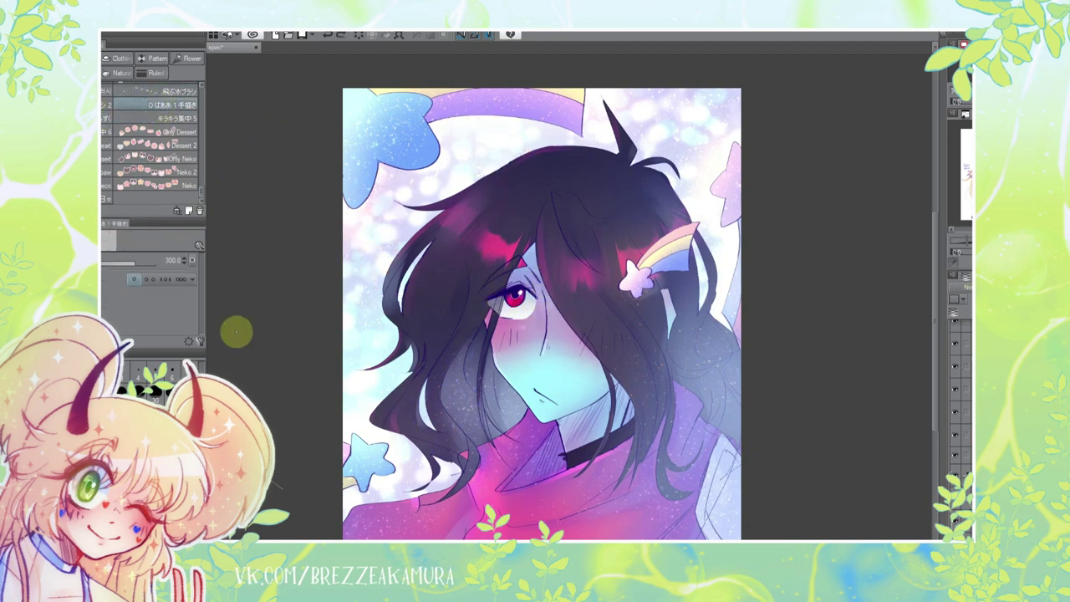
pyautogui.moveTo(582, 306)
pyautogui.mouseDown()
pyautogui.moveTo(698, 341)
pyautogui.moveTo(640, 311)
pyautogui.mouseUp()
pyautogui.moveTo(804, 66); pyautogui.dragTo(802, 56)
pyautogui.press('Return')
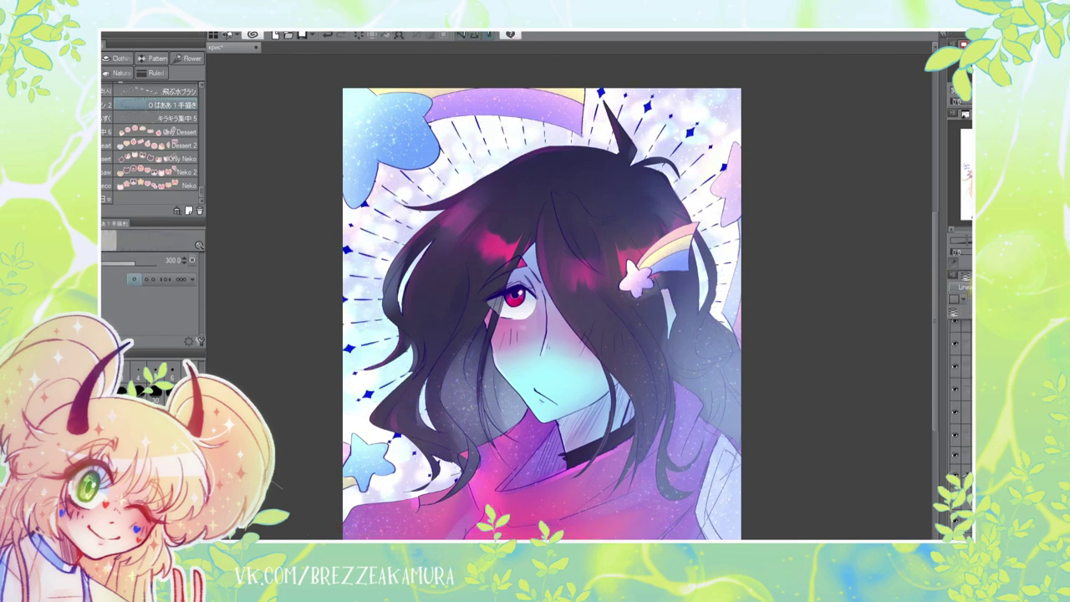
# - Start a whole-layer transform and cancel it, leaving the image unchanged
pyautogui.scroll(-2, 741, 390)
pyautogui.hotkey('ctrl', 't')
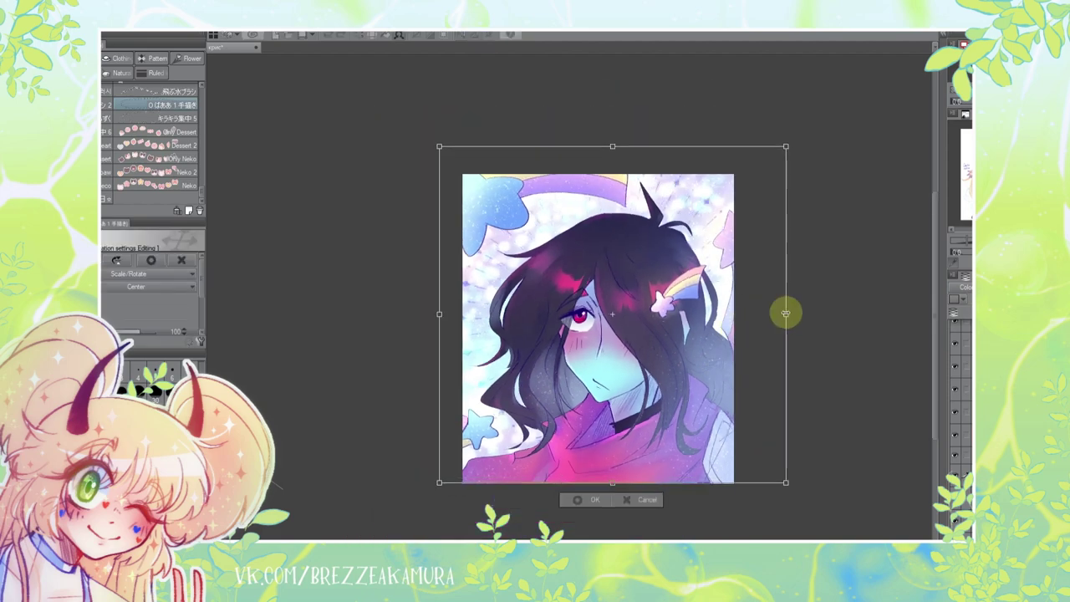
pyautogui.press('Escape')
pyautogui.press('b')
pyautogui.scroll(3, 456, 394)
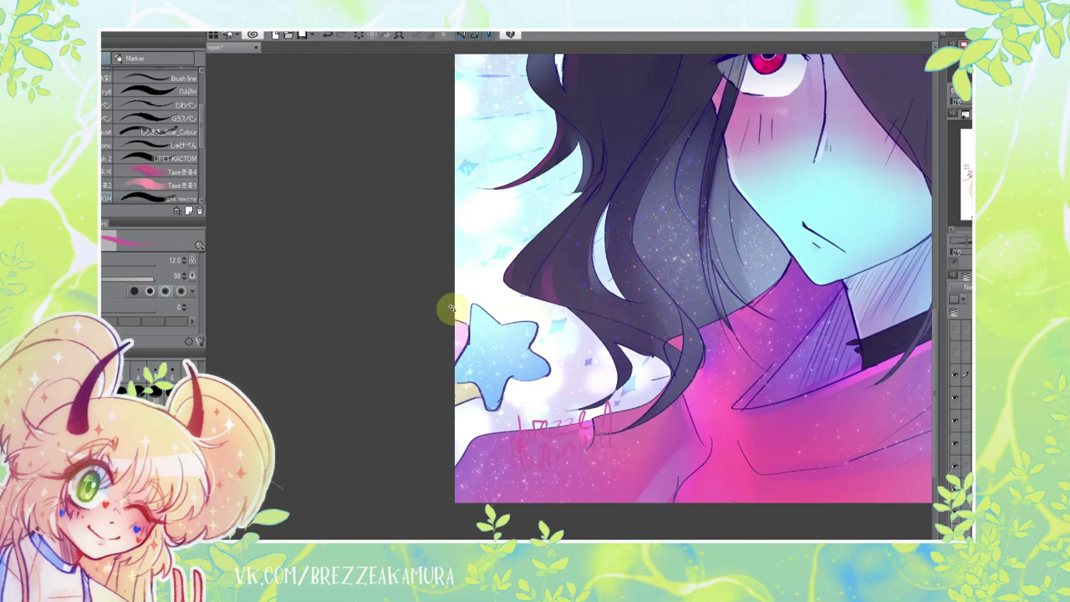
# - Move the pink signature up and to the right near the lower-left star
pyautogui.hotkey('ctrl', 't')
pyautogui.moveTo(568, 438); pyautogui.dragTo(623, 383)
pyautogui.press('Return')
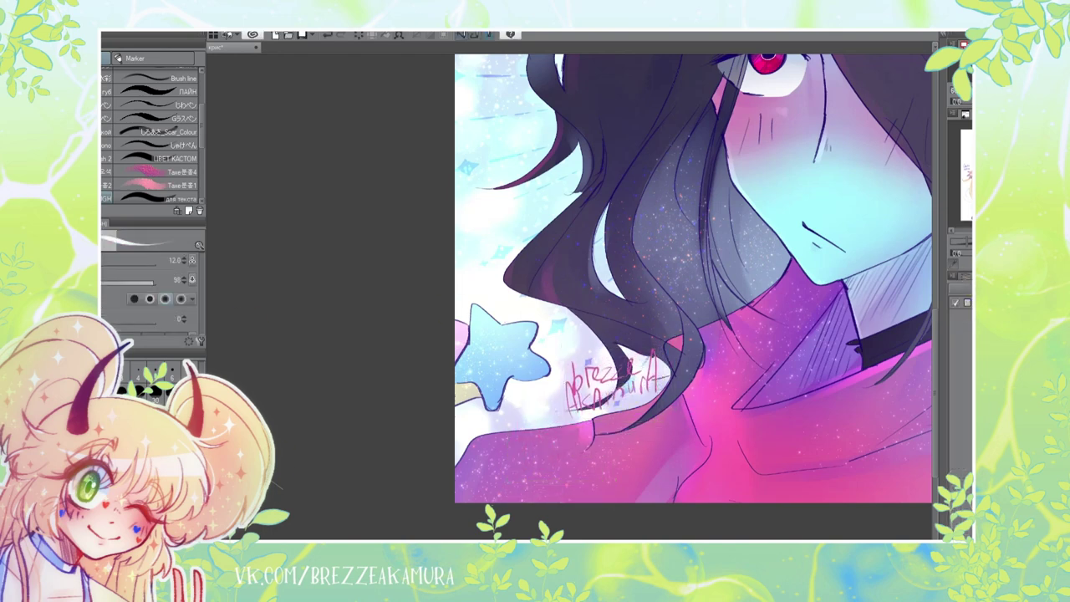
# - Give the signature a white outline of width 15, then deselect
pyautogui.click(228, 199)
pyautogui.press('Return')
pyautogui.hotkey('ctrl', 'd')
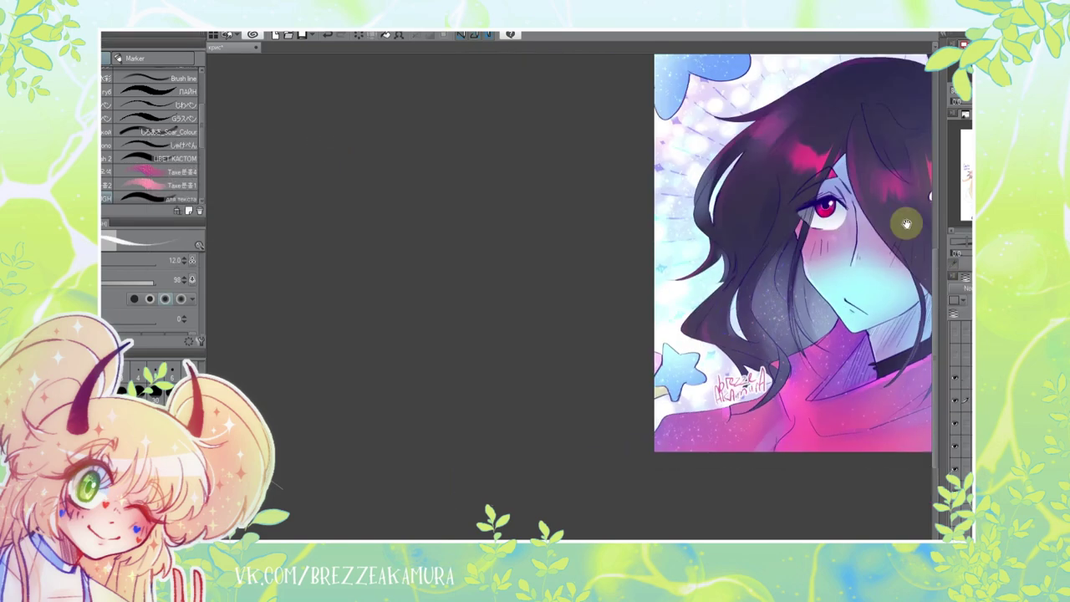
pyautogui.press('b')
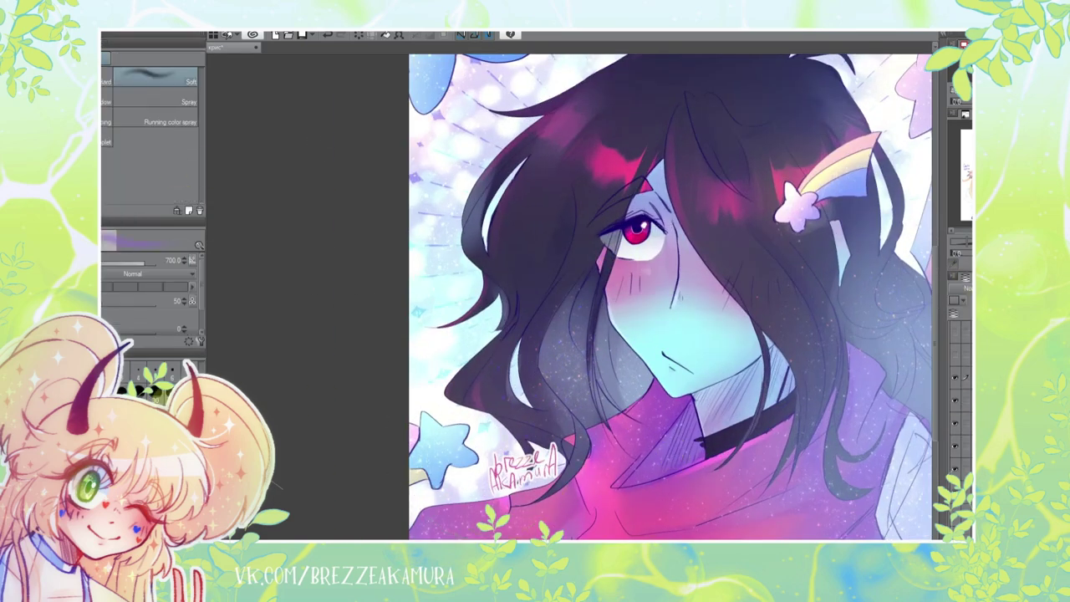
pyautogui.scroll(-3, 595, 407)
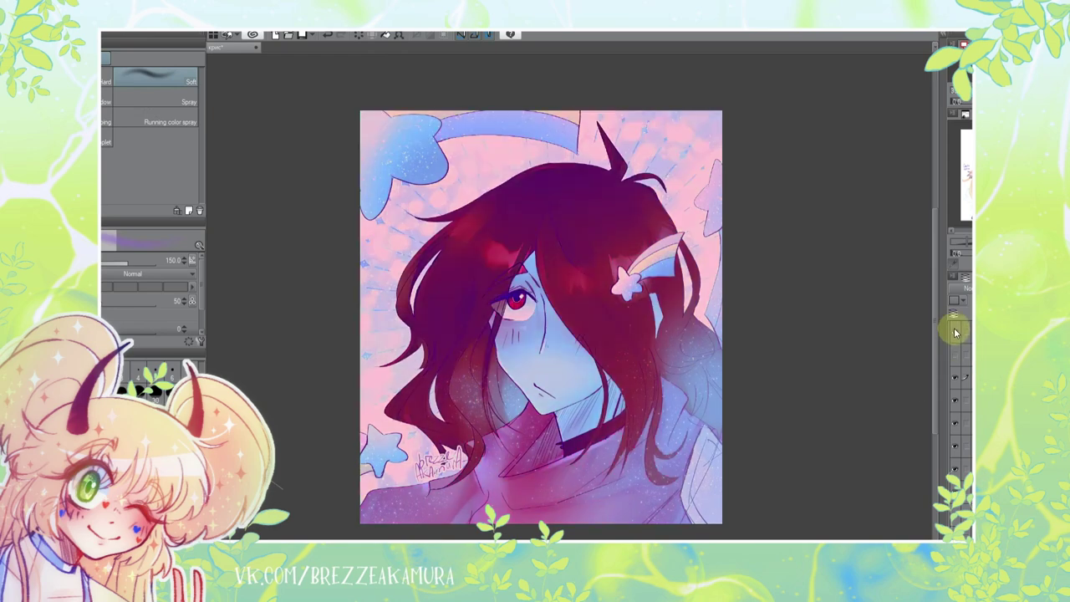
# - Try Lighten blending on the layer, then switch it to Color Burn
pyautogui.click(958, 330)
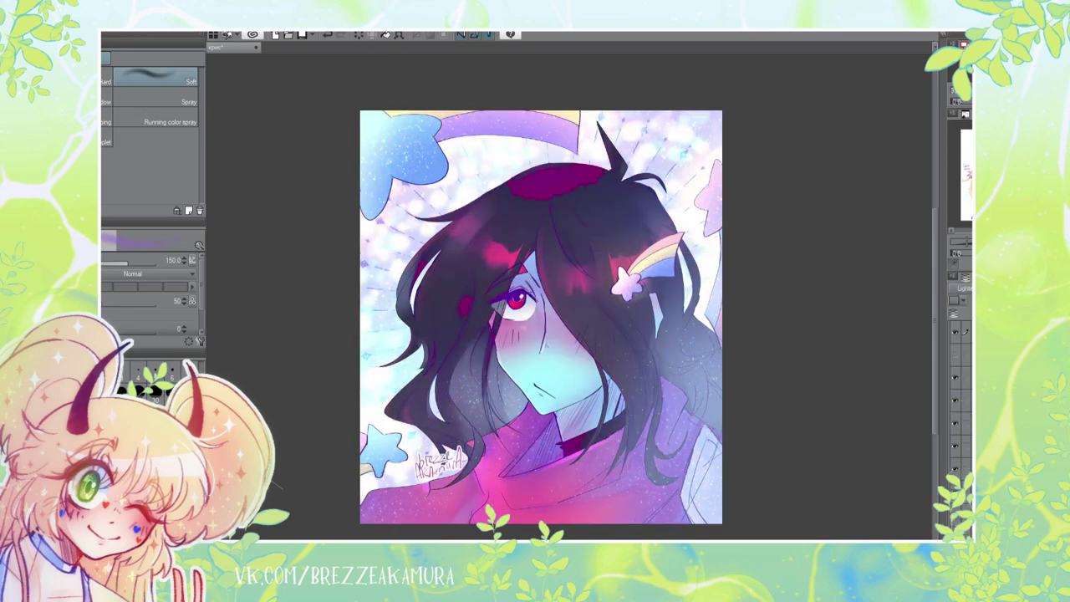
pyautogui.scroll(2, 769, 385)
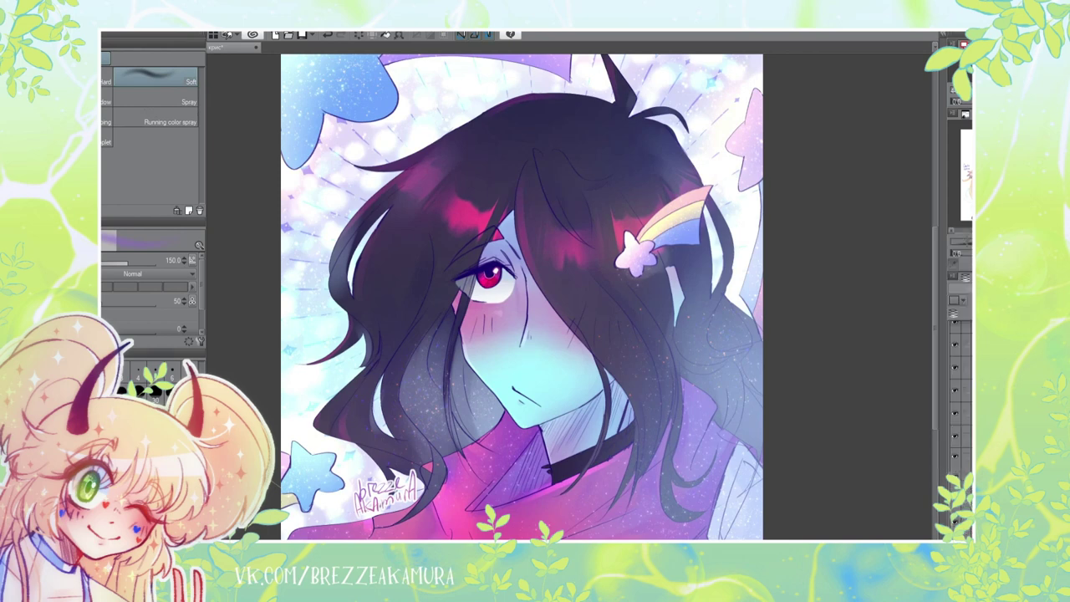
pyautogui.click(957, 288)
pyautogui.click(946, 353)
pyautogui.click(960, 288)
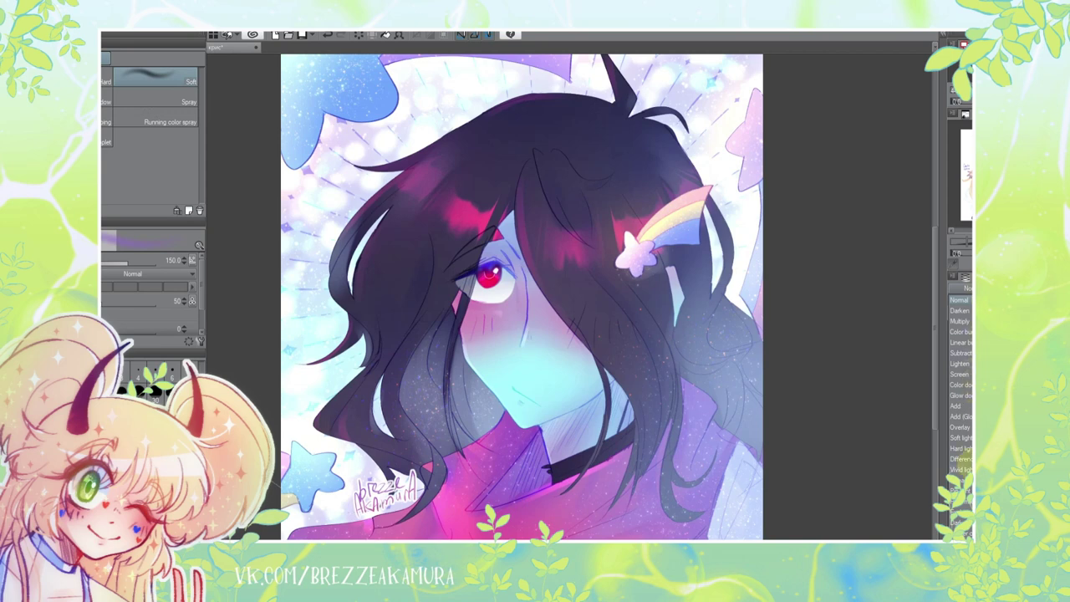
pyautogui.click(962, 332)
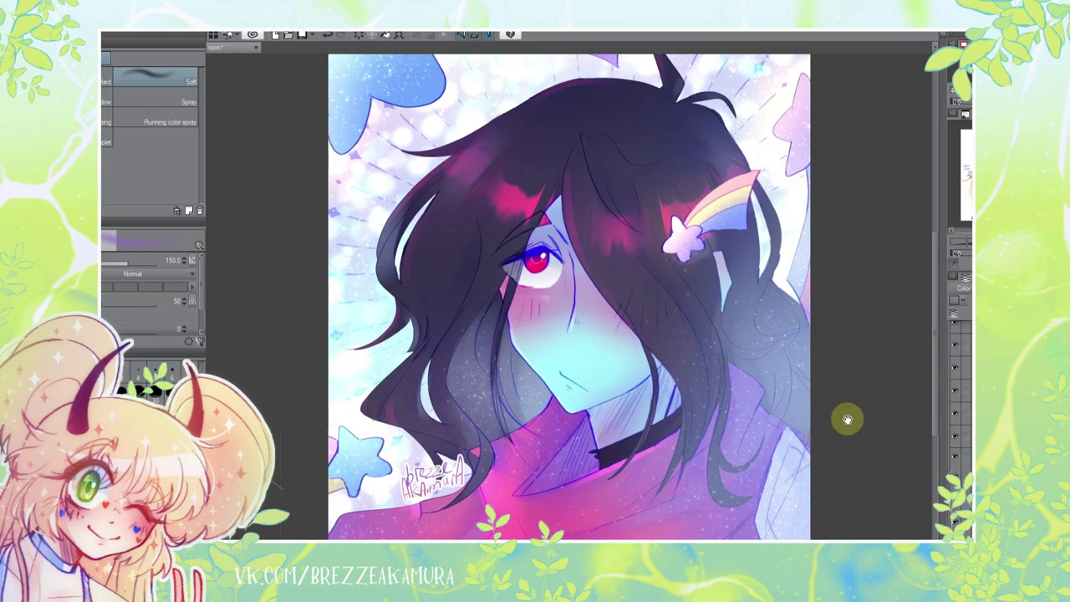
pyautogui.scroll(-2, 846, 418)
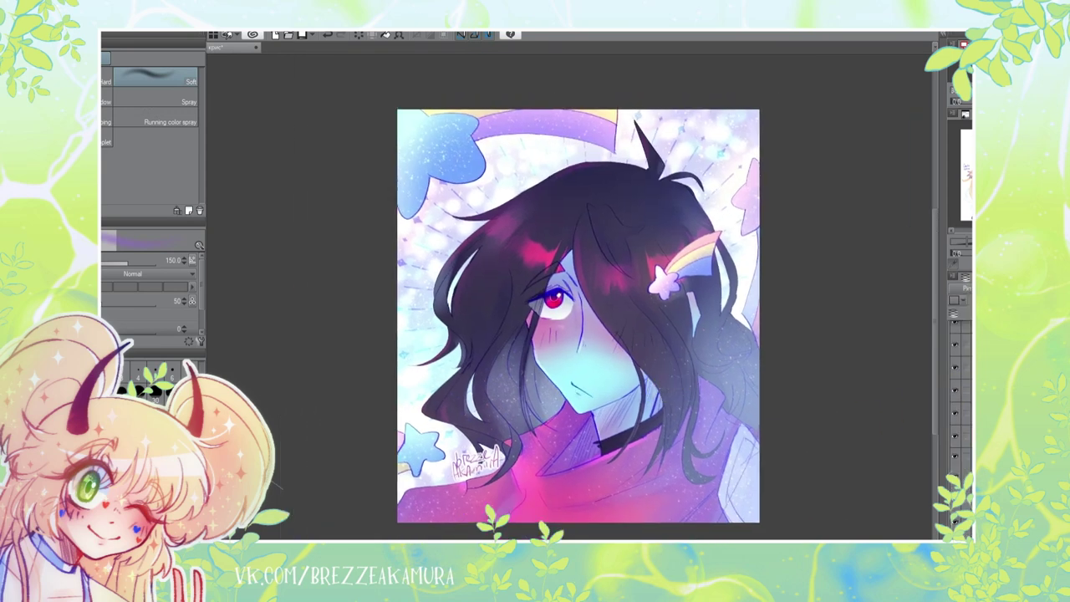
pyautogui.scroll(2, 888, 313)
pyautogui.click(188, 174)
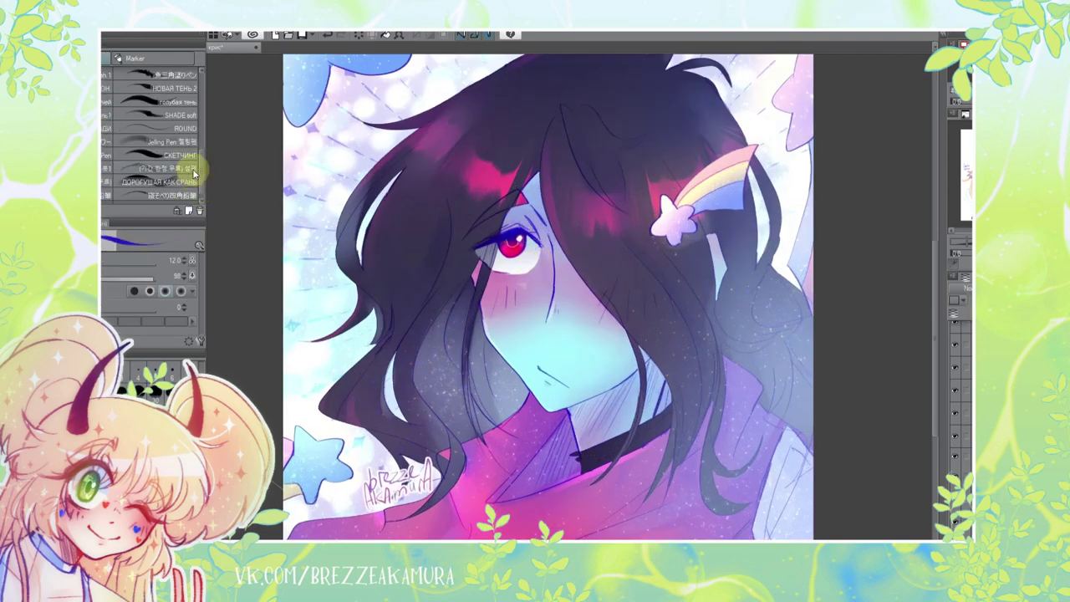
# - Add a small marker stroke over the eye
pyautogui.press('p')
pyautogui.moveTo(490, 219); pyautogui.dragTo(519, 216)
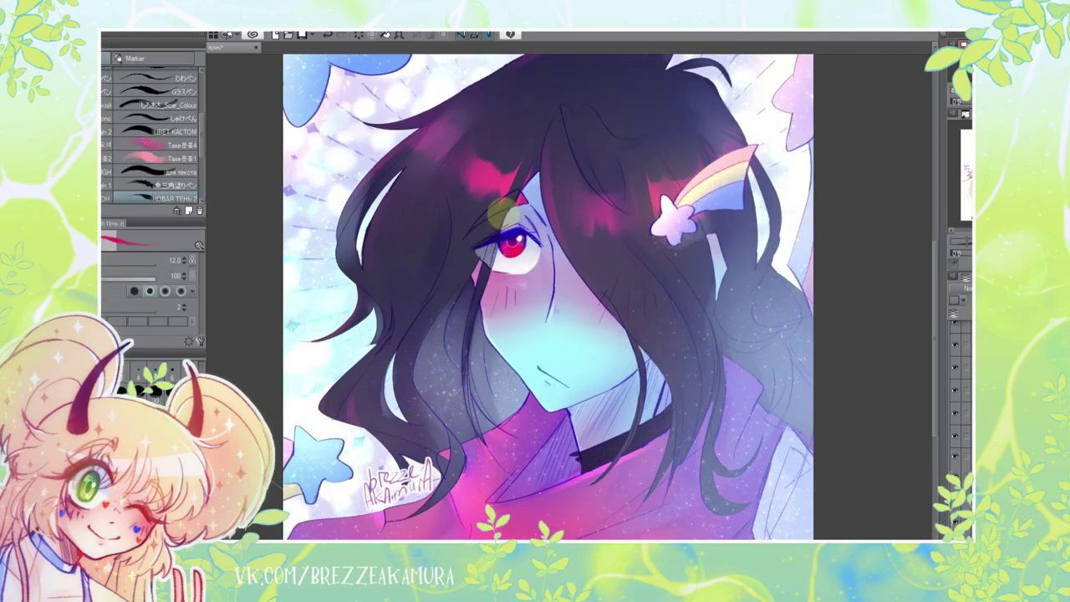
pyautogui.scroll(1, 539, 333)
pyautogui.scroll(-1, 539, 333)
pyautogui.scroll(-1, 669, 226)
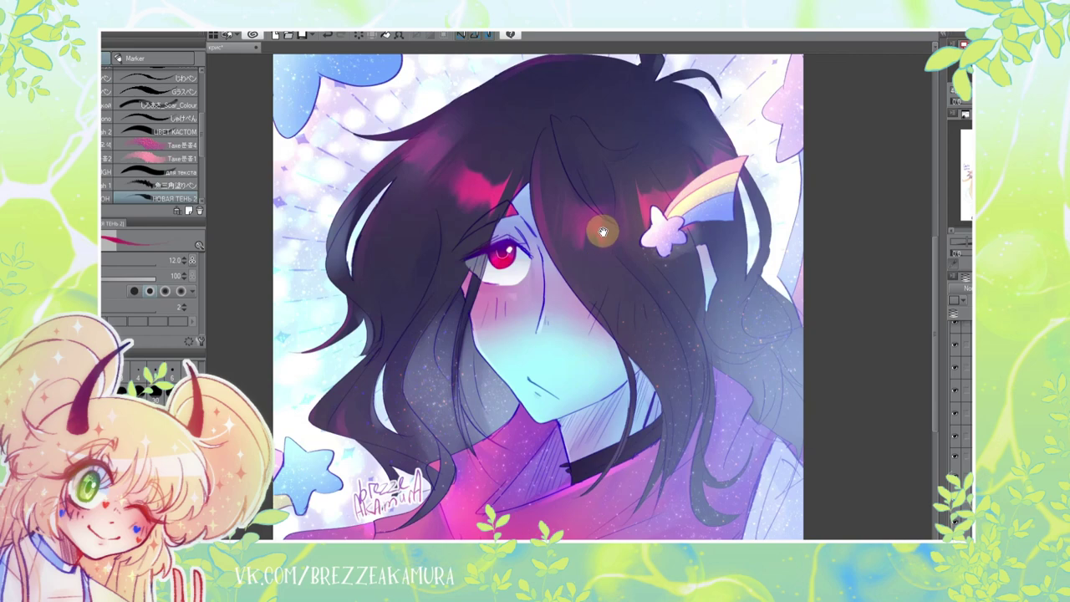
pyautogui.scroll(-1, 586, 335)
pyautogui.scroll(-1, 456, 460)
pyautogui.press('e')
pyautogui.press('p')
pyautogui.press('i')
# - Cycle between pencil and blending tools and zoom out to see the whole artwork
pyautogui.moveTo(706, 152); pyautogui.dragTo(649, 294)
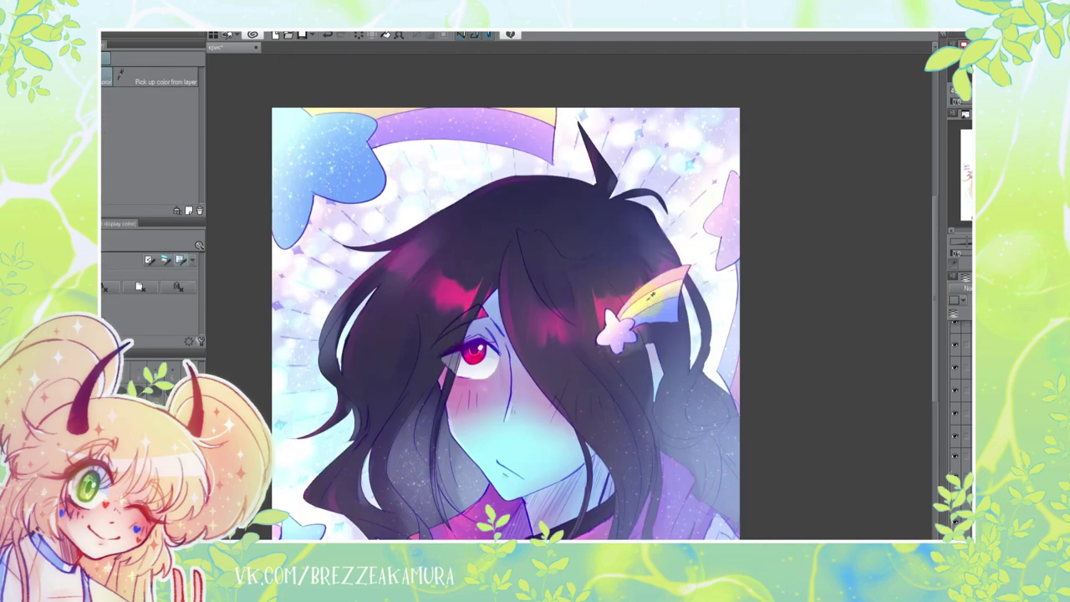
pyautogui.press('p')
pyautogui.press('e')
pyautogui.press('i')
pyautogui.press('p')
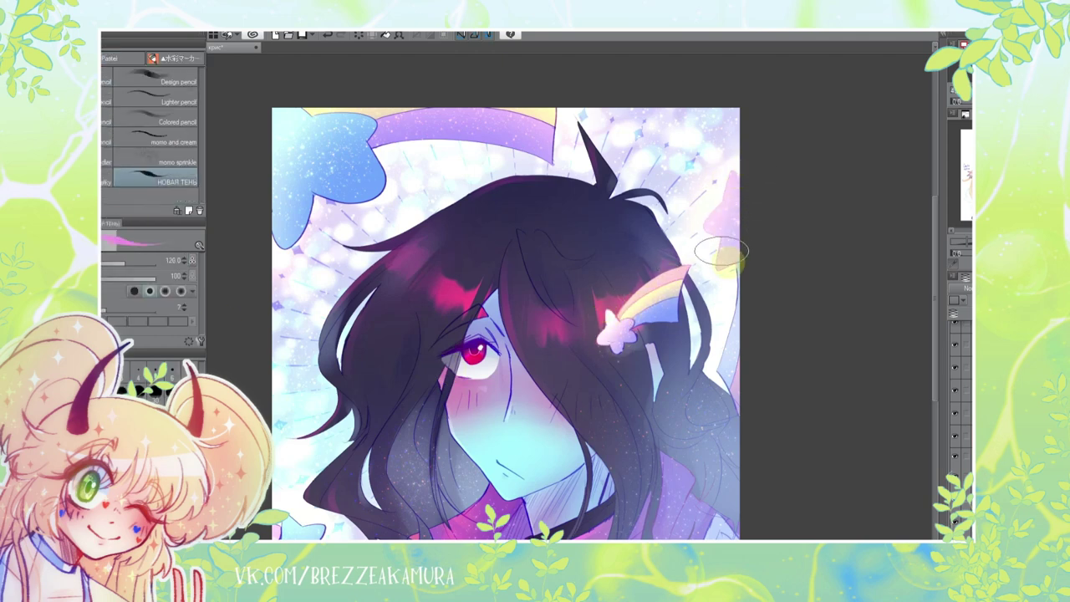
pyautogui.press('j')
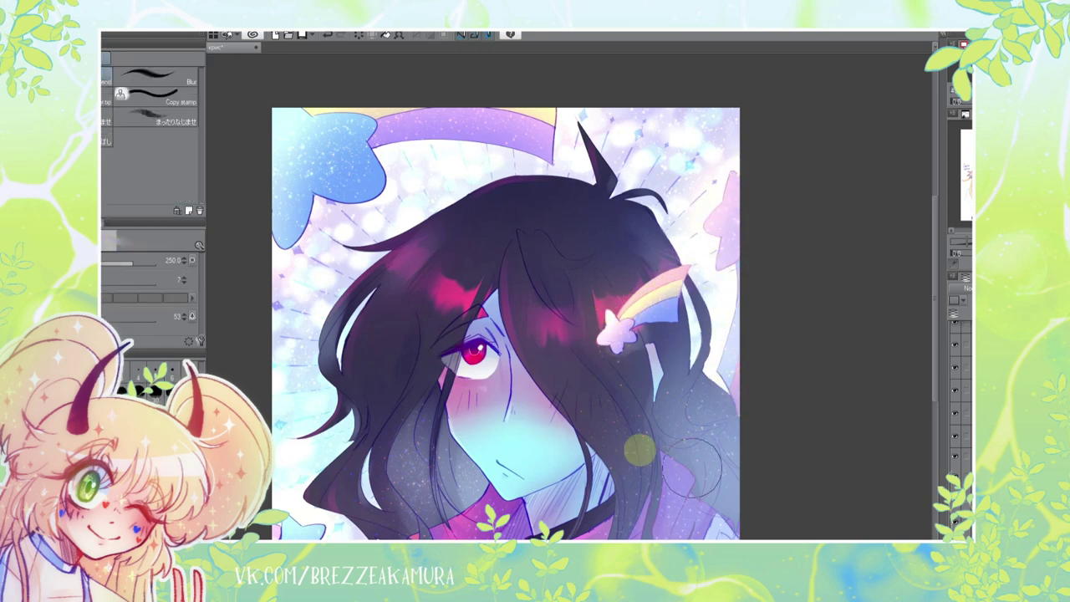
pyautogui.press('p')
pyautogui.press('j')
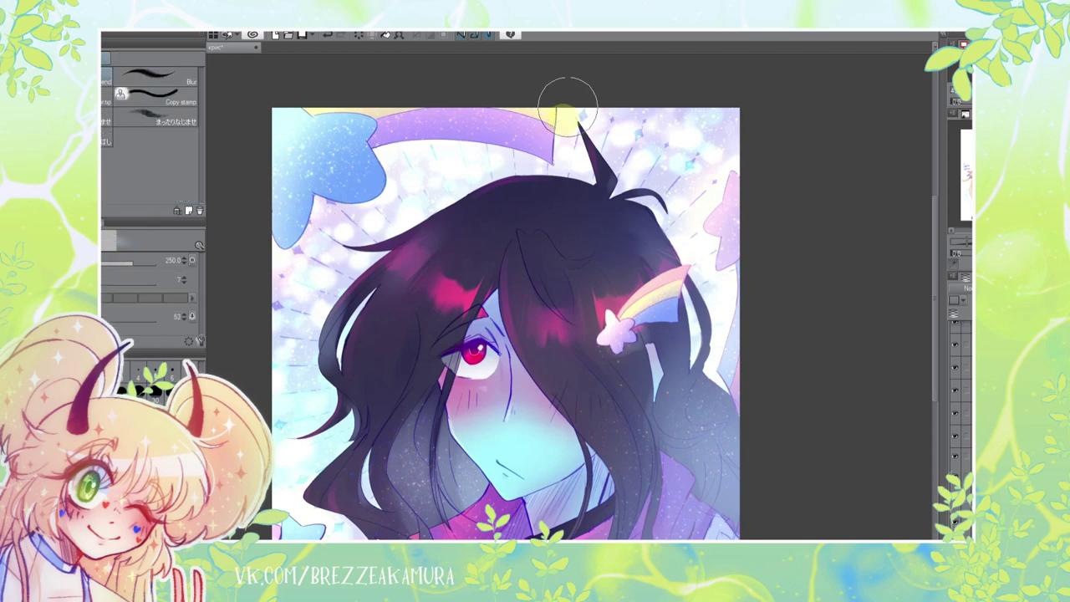
pyautogui.moveTo(489, 477); pyautogui.dragTo(569, 338)
pyautogui.hotkey('ctrl', '-')
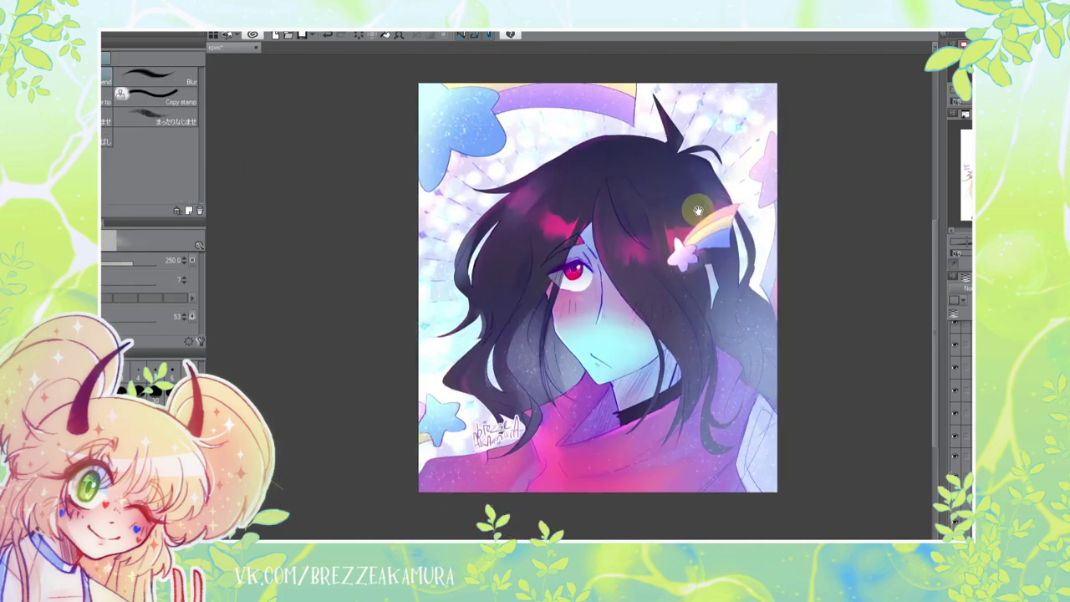
pyautogui.hotkey('ctrl', '-')
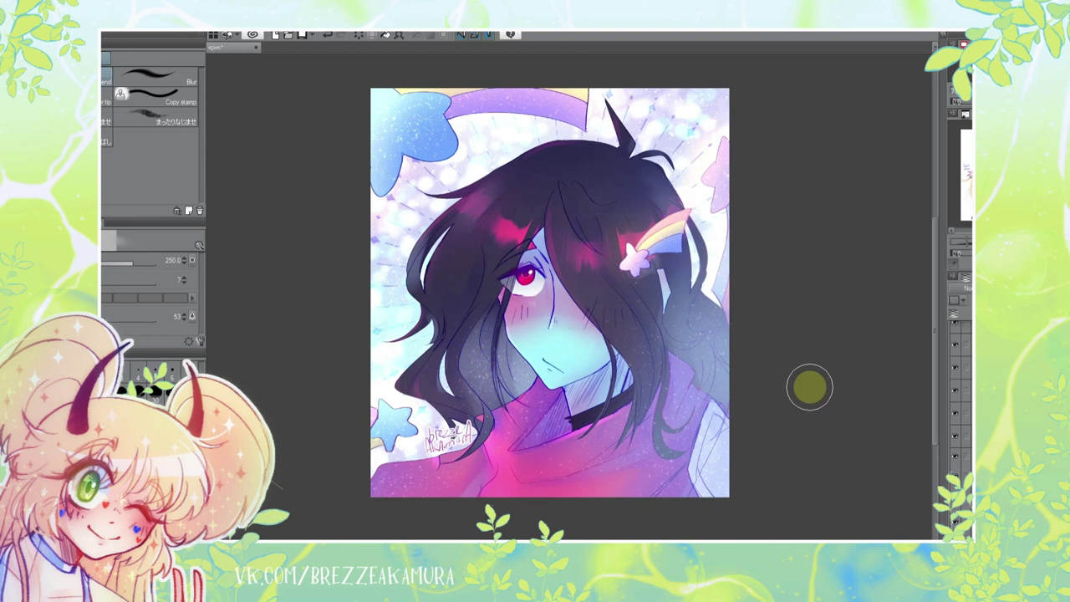
# - Apply a Gaussian Blur to the layer and set its blend mode to Overlay
pyautogui.click(226, 28)
pyautogui.click(330, 48)
pyautogui.click(456, 203)
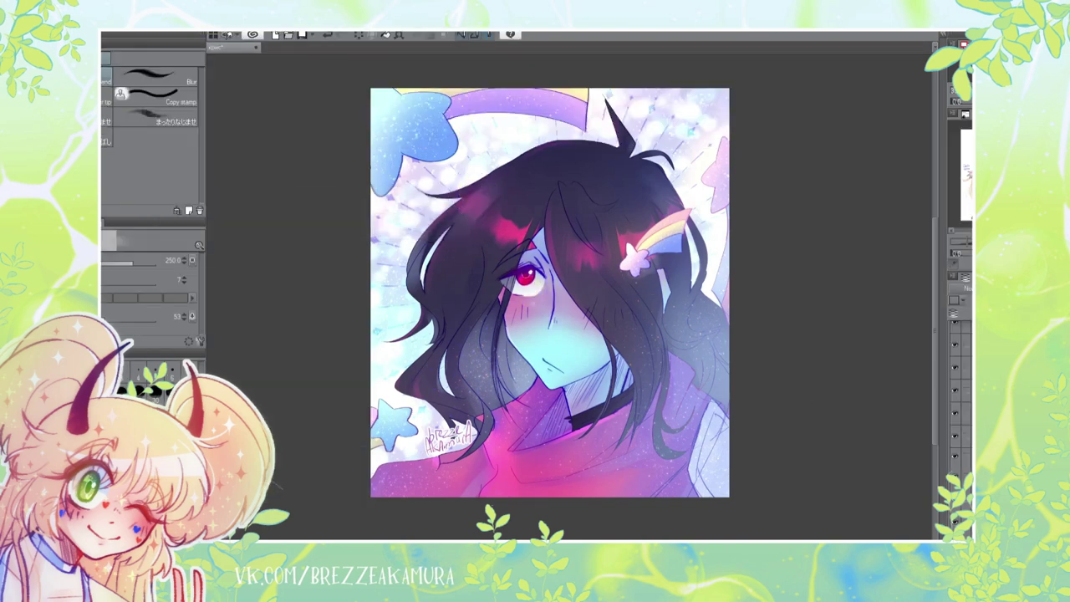
pyautogui.click(960, 287)
pyautogui.click(959, 424)
pyautogui.scroll(2, 603, 298)
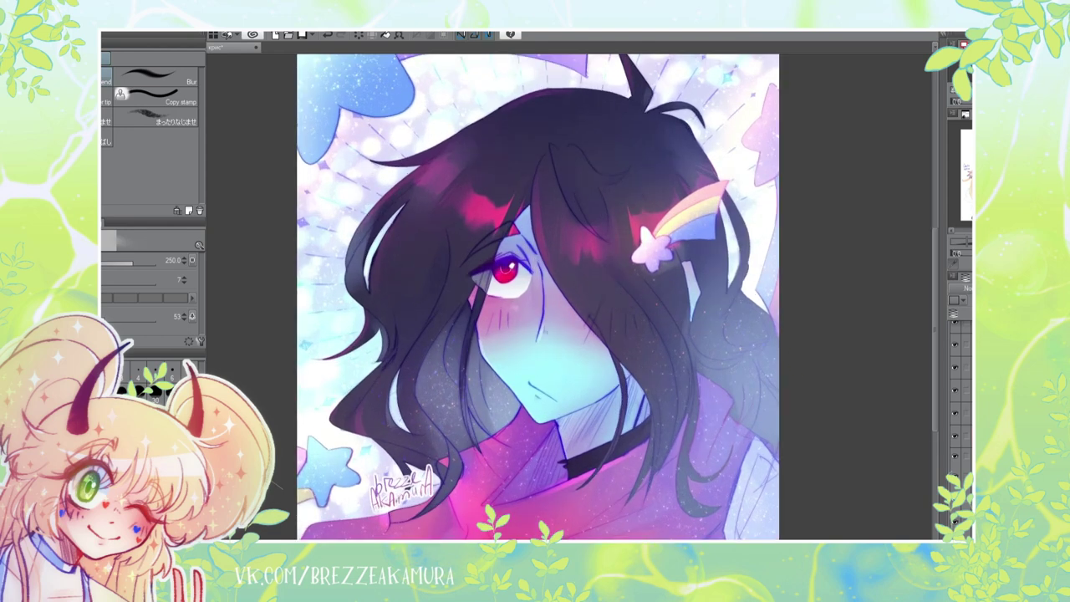
pyautogui.scroll(2, 540, 297)
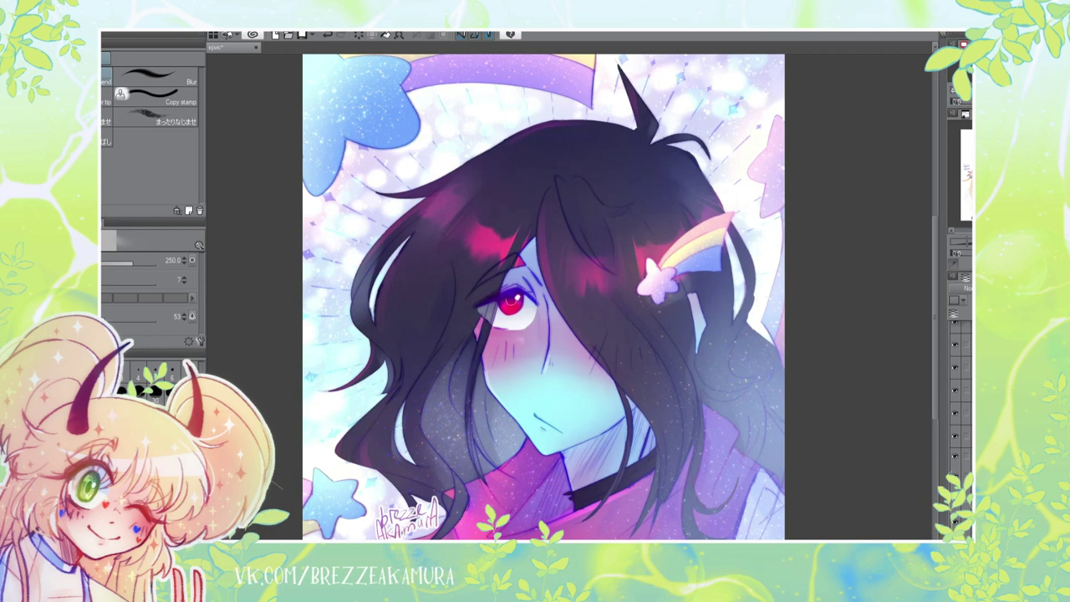
pyautogui.click(961, 334)
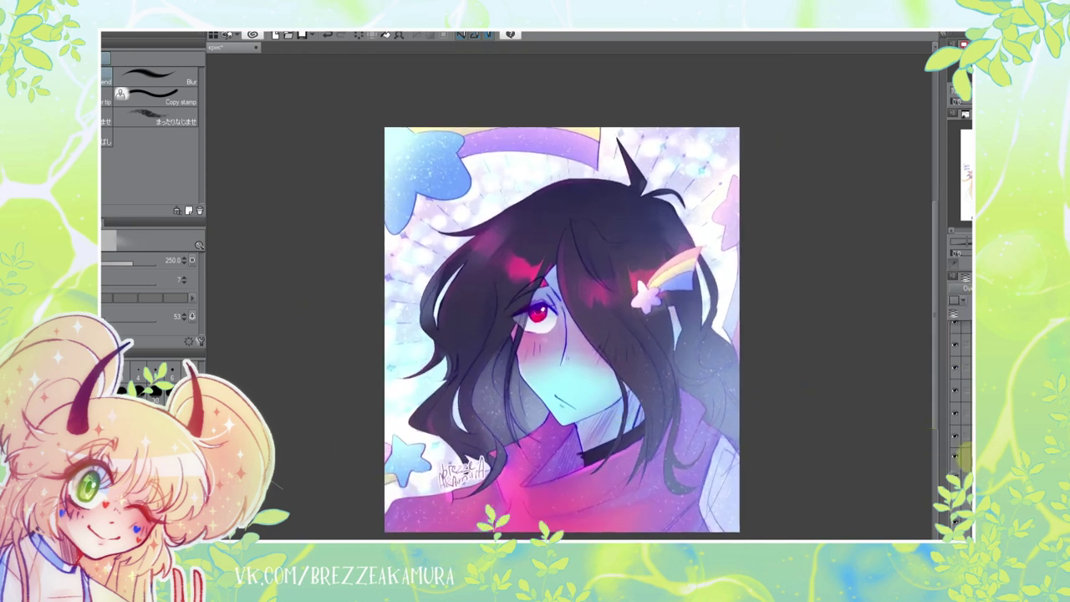
# - Paint halftone dot texture at brush size 120 over the hair, especially the lower-right strands
pyautogui.press('b')
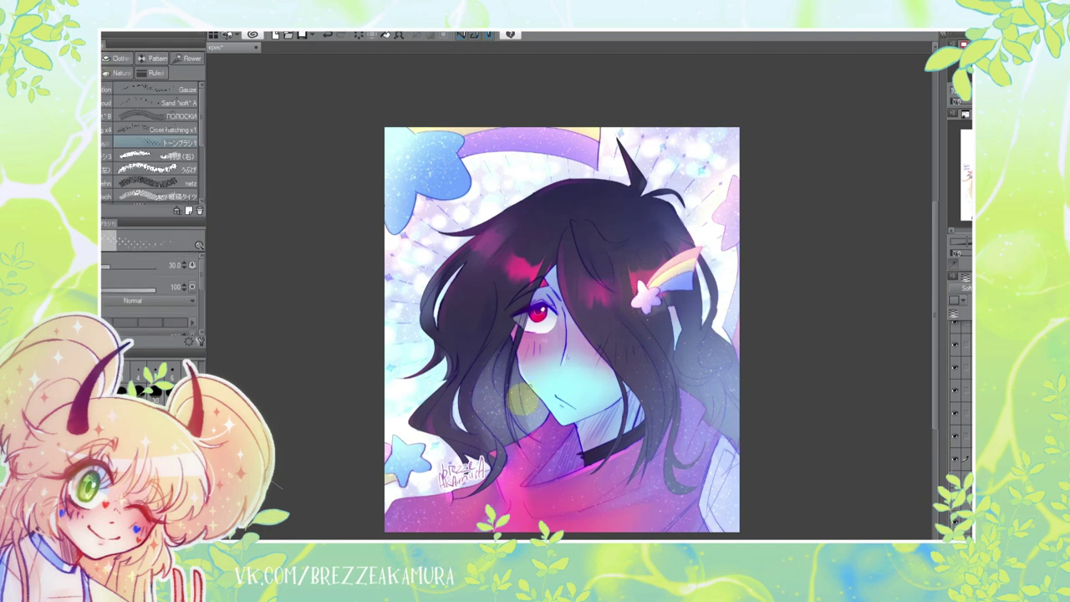
pyautogui.moveTo(492, 370); pyautogui.dragTo(532, 418)
pyautogui.moveTo(697, 366); pyautogui.dragTo(719, 368)
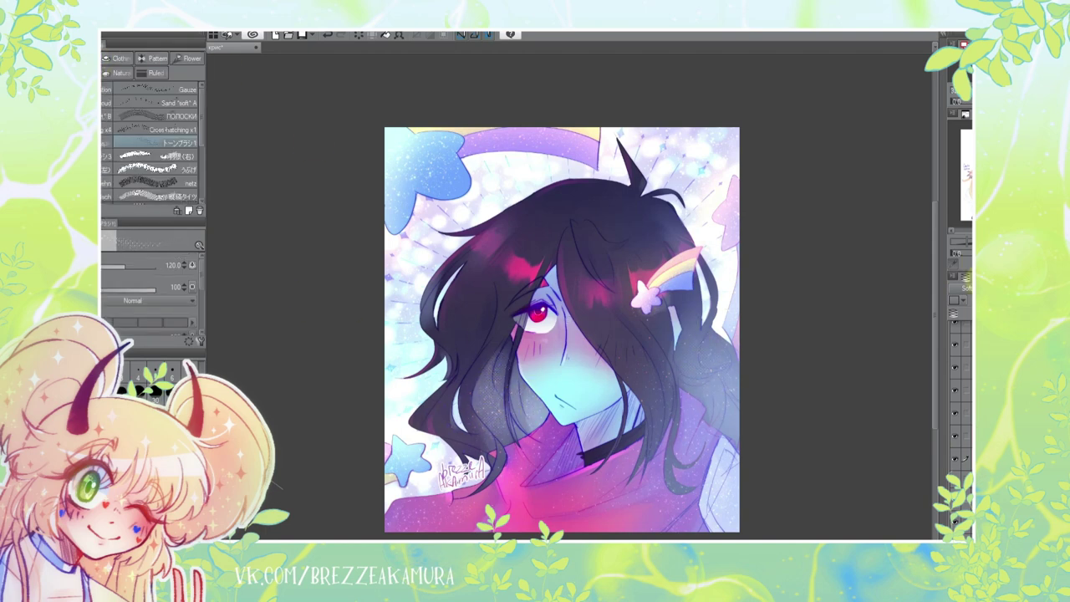
pyautogui.moveTo(559, 460); pyautogui.dragTo(711, 429)
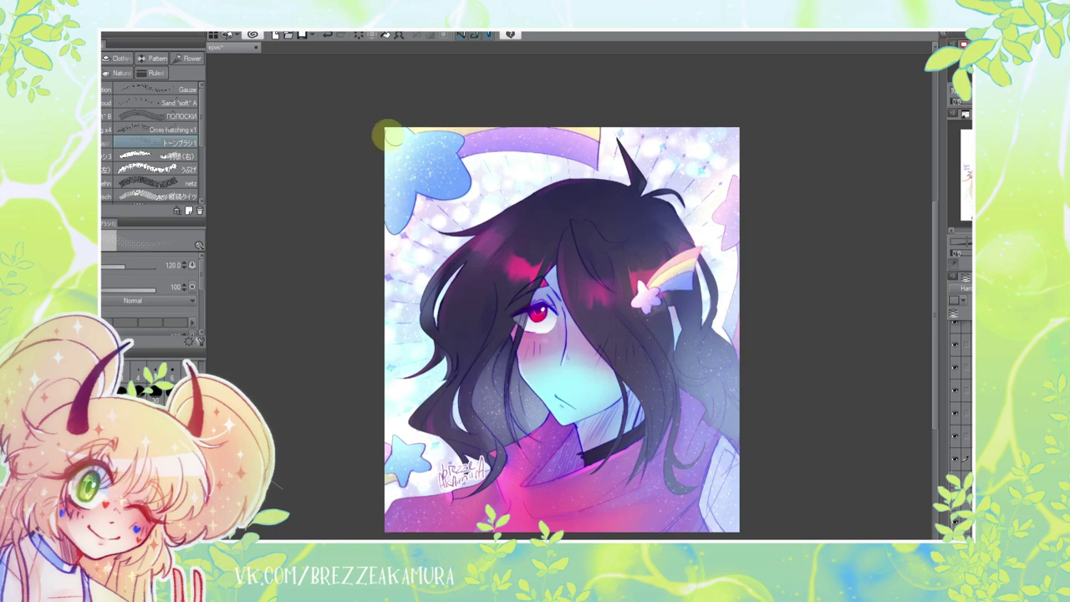
pyautogui.scroll(2, 547, 289)
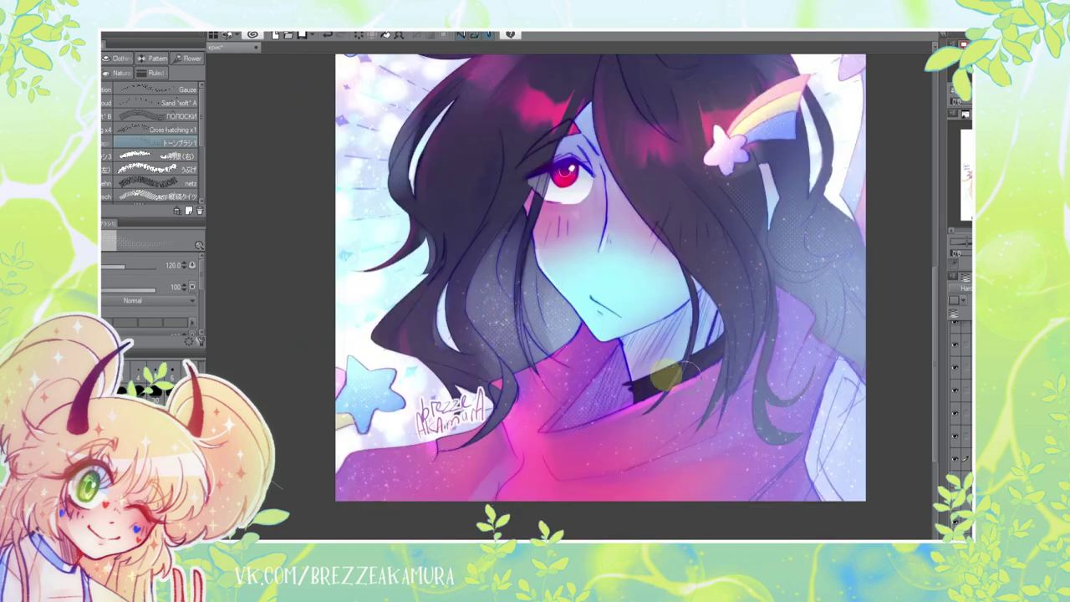
pyautogui.moveTo(721, 400); pyautogui.dragTo(754, 246)
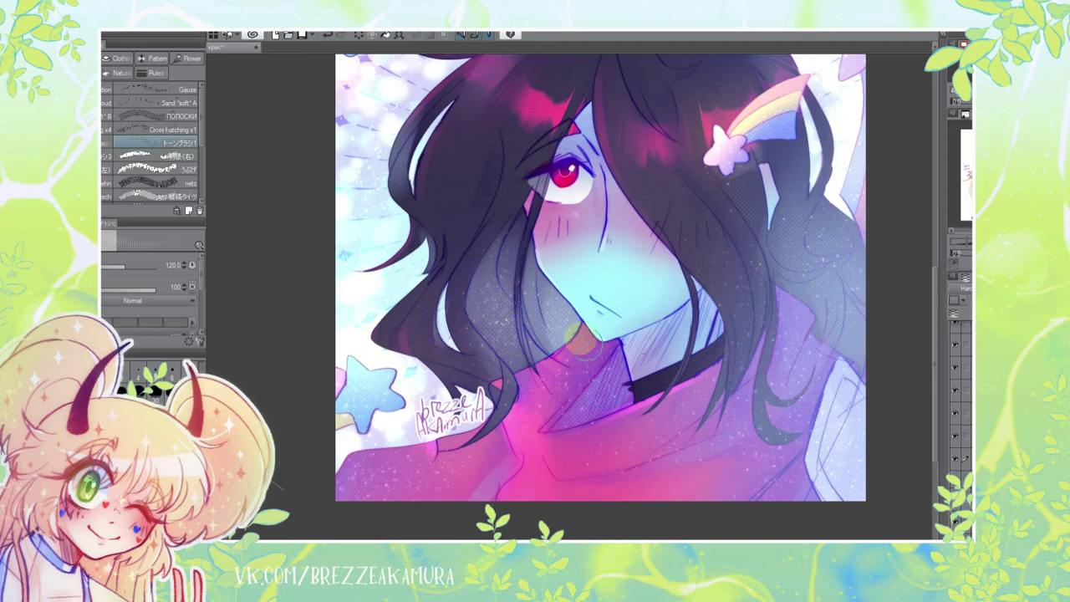
pyautogui.scroll(-3, 709, 432)
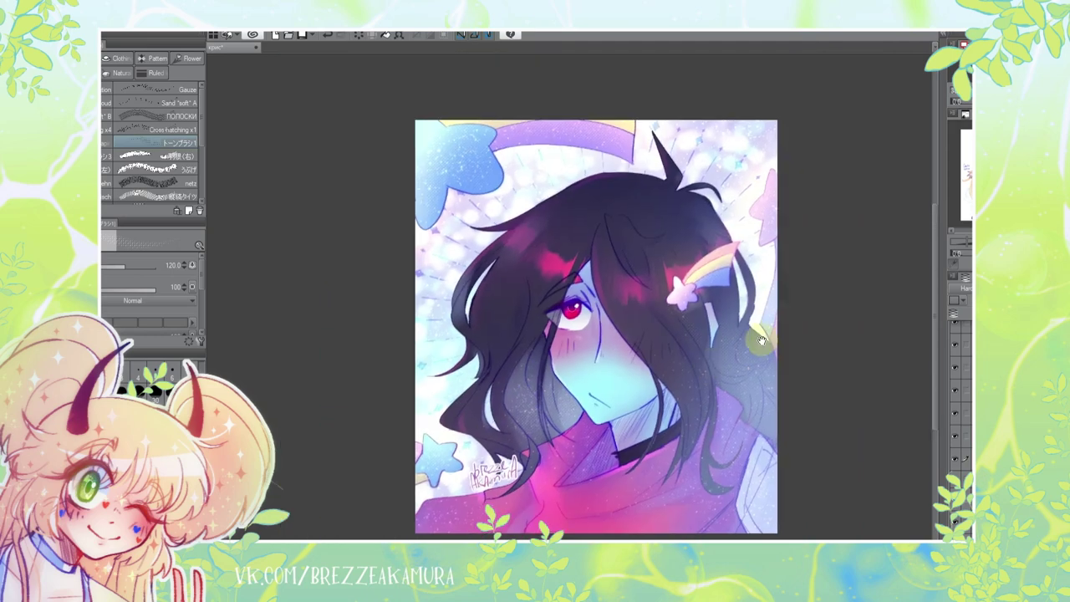